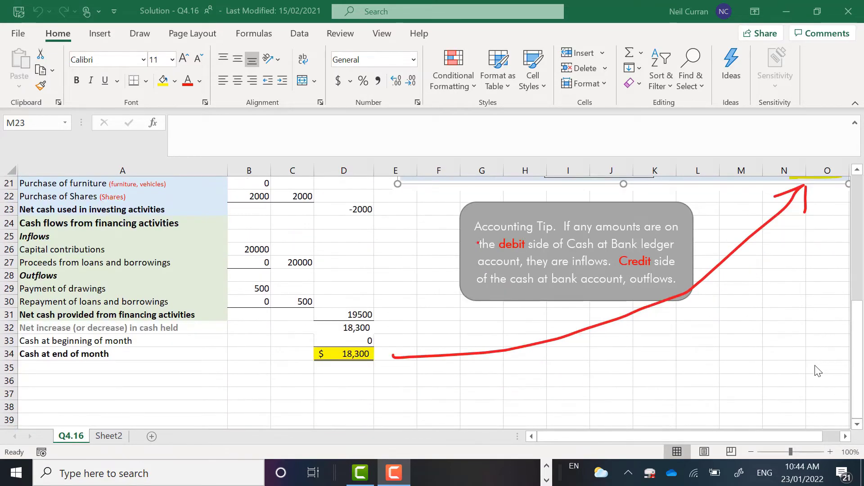
Inspect the Cash at end of month formula and select the Statement of Cash Flows to compare it with the Cash at Bank ledger
left_click(351, 351)
scroll(351, 351, "up", 2)
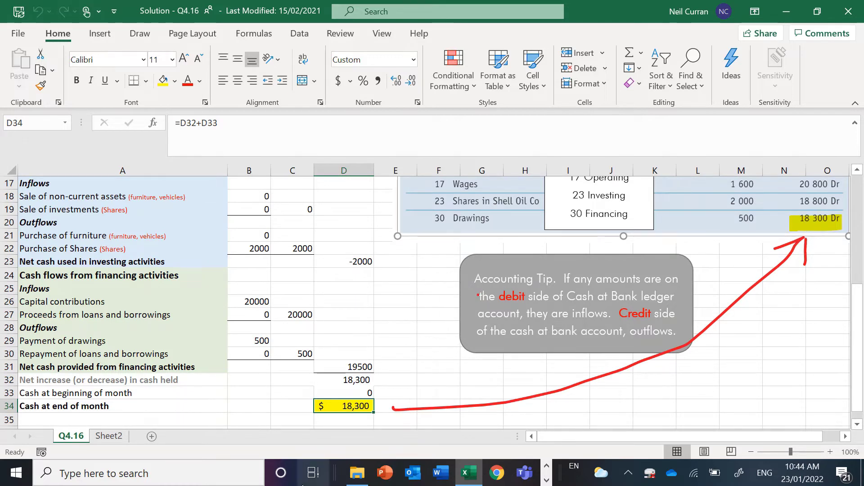
scroll(474, 341, "up", 1)
scroll(474, 341, "up", 4)
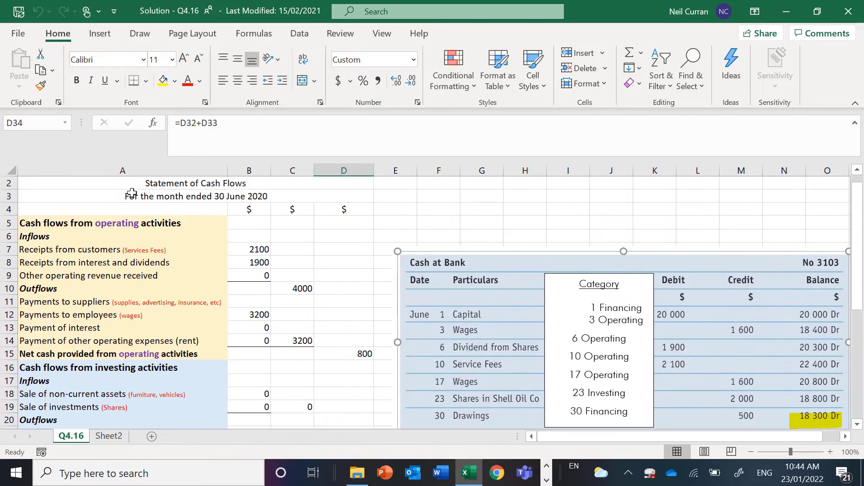
left_click(110, 185)
left_click_drag(123, 264, 159, 420)
scroll(444, 319, "up", 5)
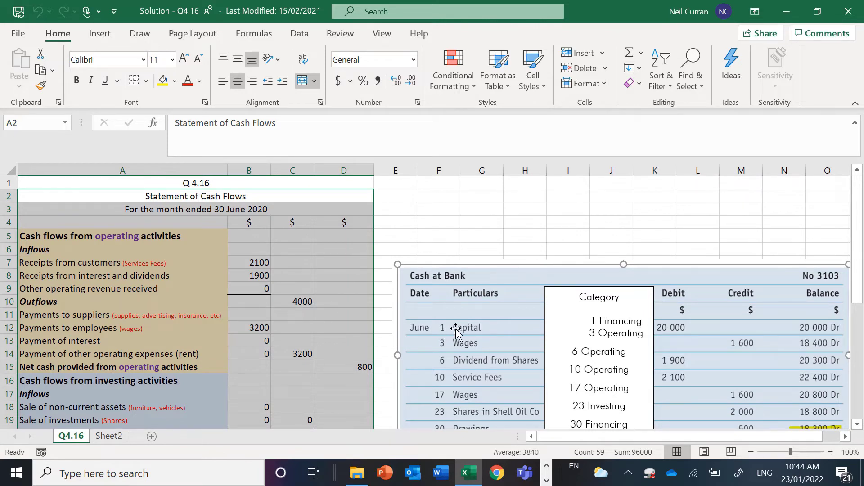
scroll(465, 329, "down", 1)
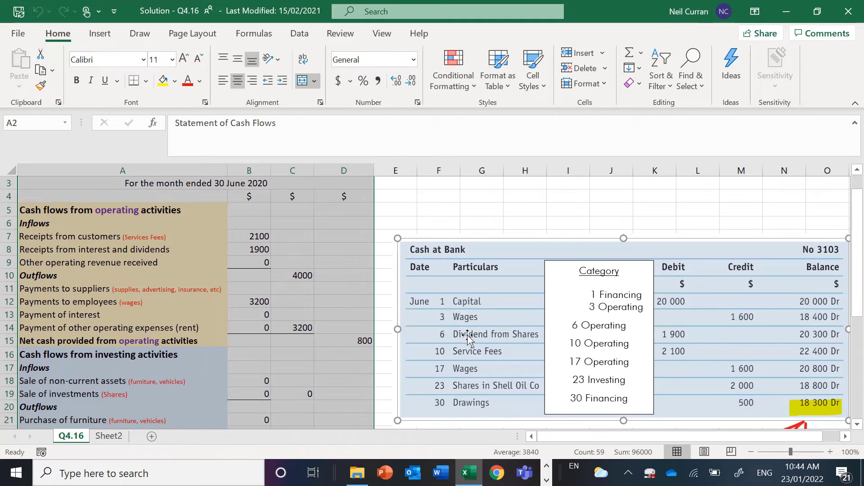
left_click(546, 476)
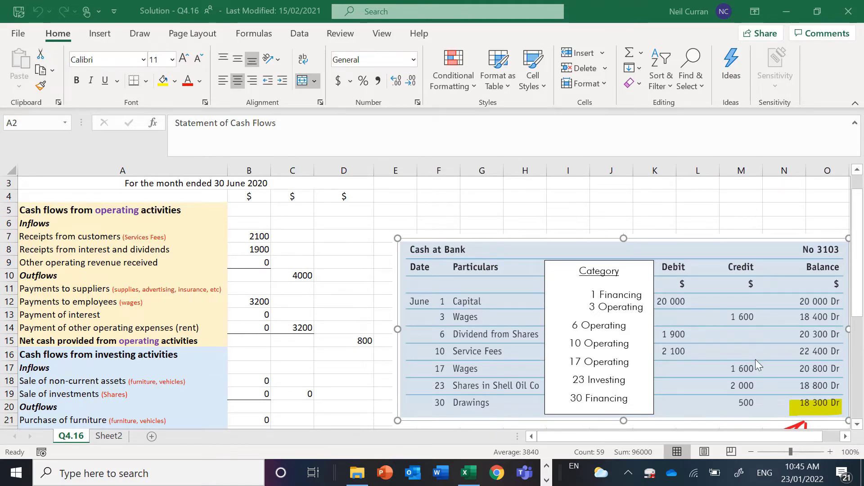
left_click(549, 479)
left_click(394, 470)
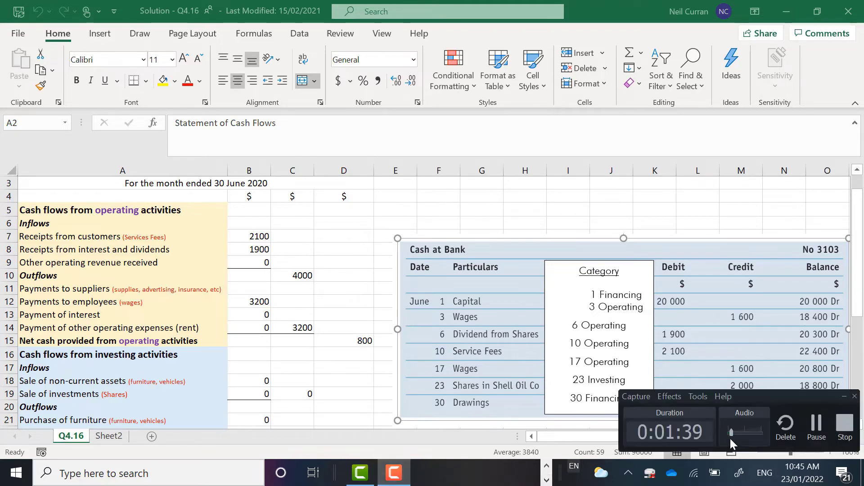
left_click(814, 422)
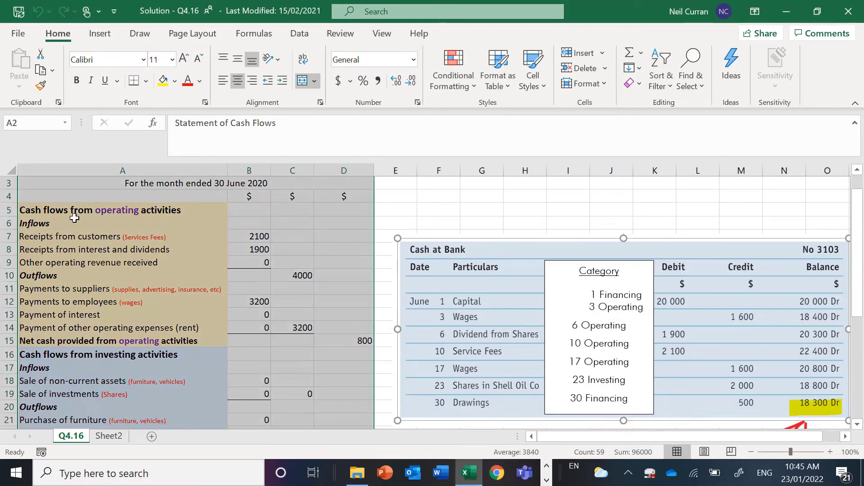
Examine the operating, investing and financing sections of the statement alongside the Cash at Bank entries and the accounting tip
left_click(35, 224)
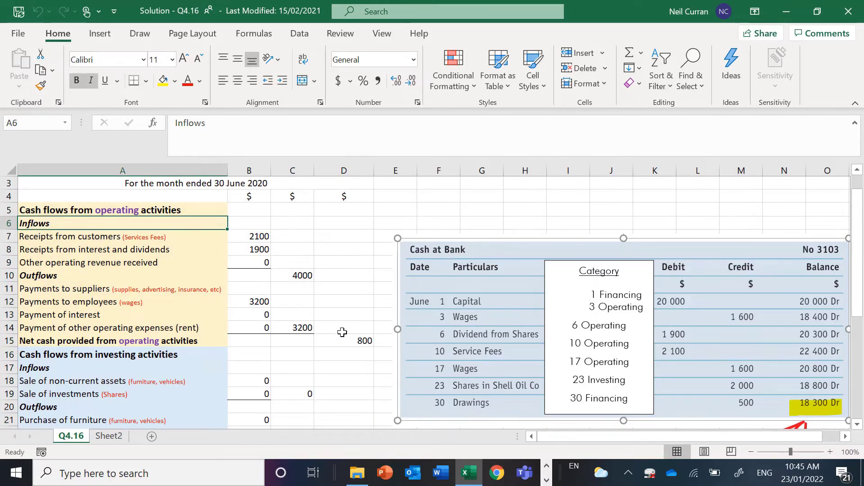
scroll(342, 332, "down", 1)
left_click(99, 345)
scroll(100, 345, "down", 3)
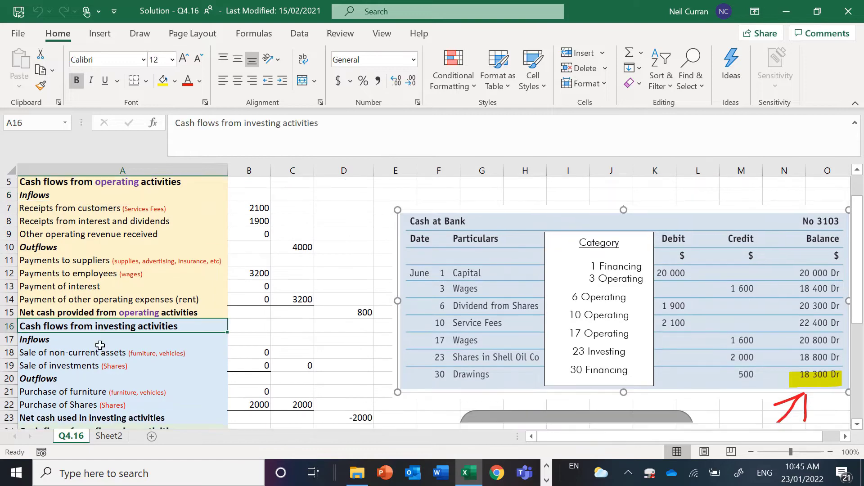
left_click(106, 355)
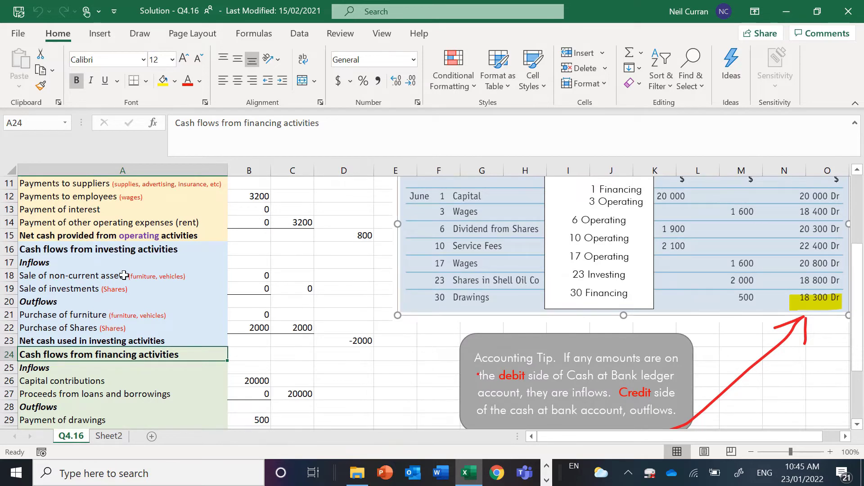
scroll(422, 354, "down", 2)
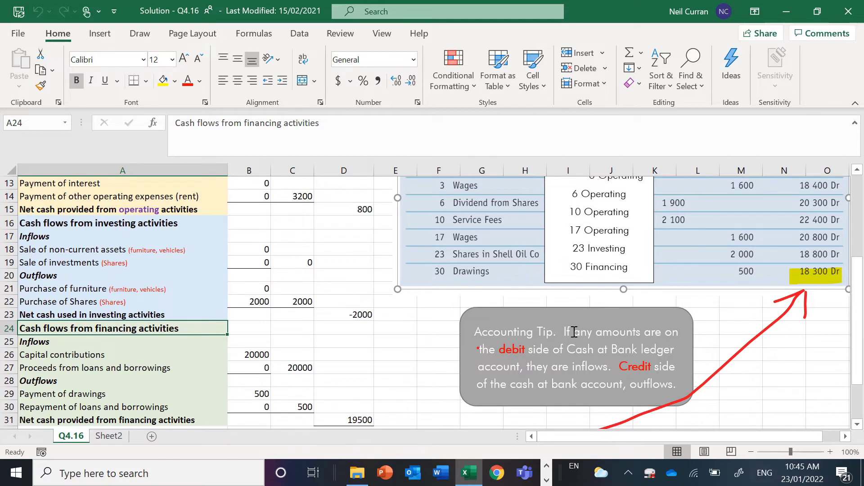
scroll(571, 318, "up", 2)
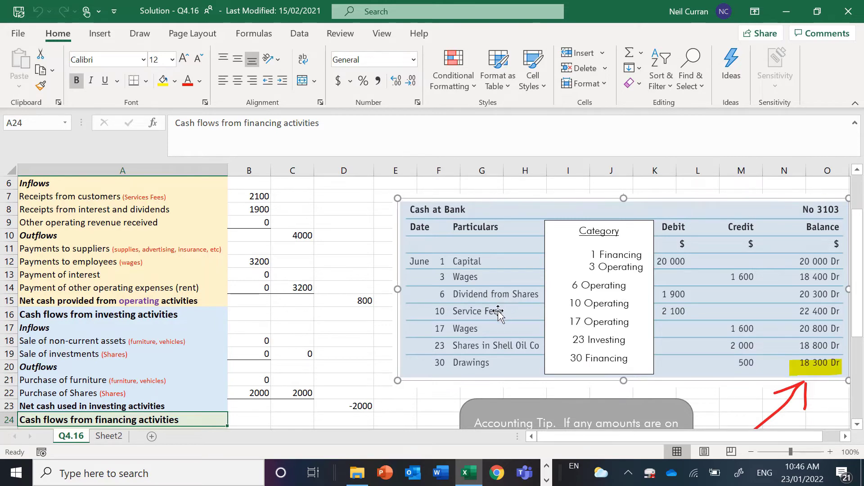
scroll(498, 313, "down", 2)
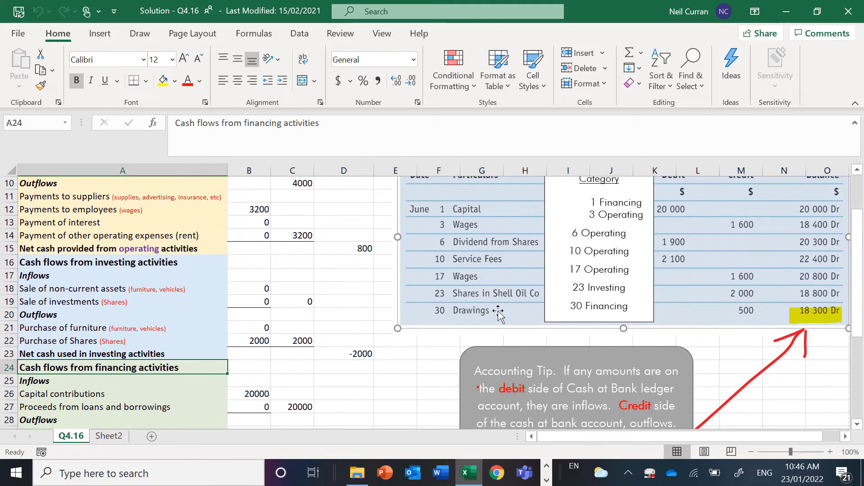
scroll(498, 314, "down", 1)
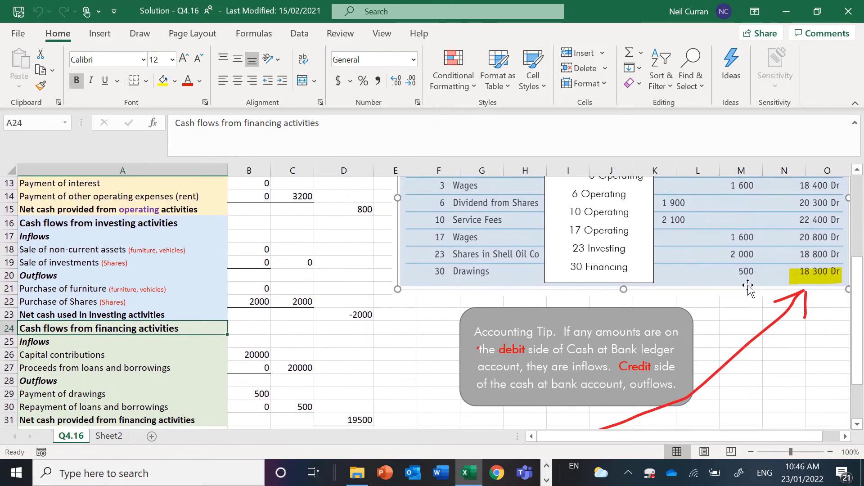
scroll(746, 284, "up", 2)
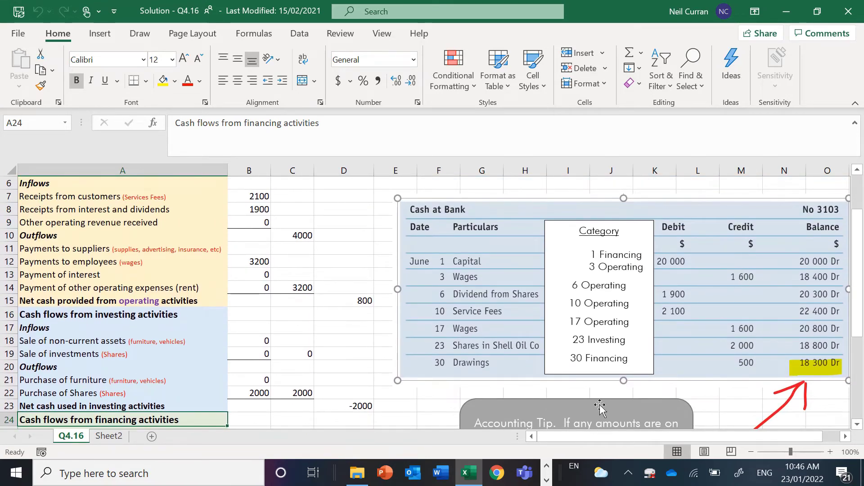
left_click(546, 480)
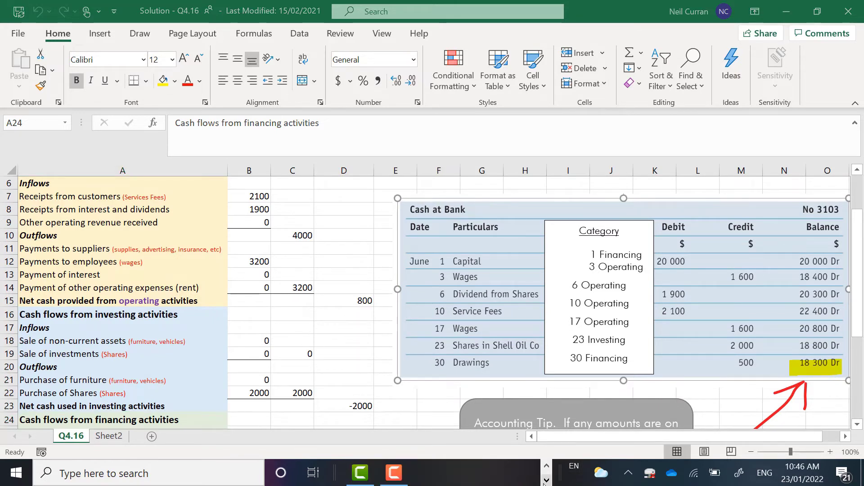
left_click(388, 480)
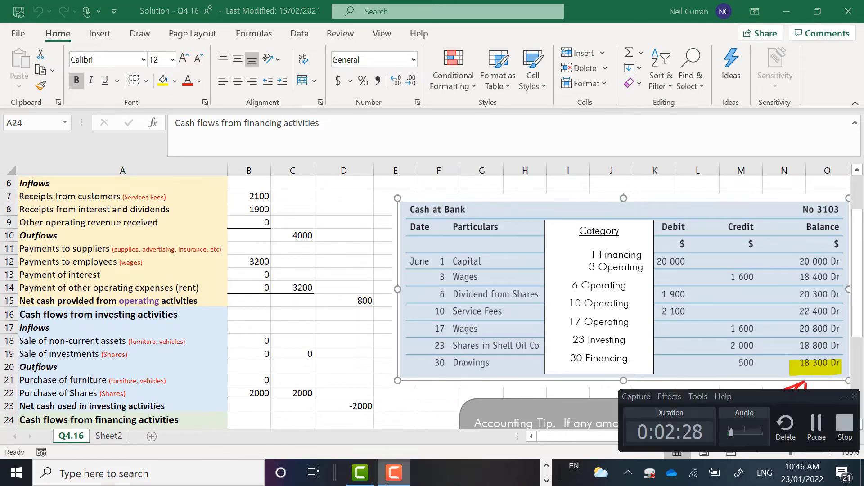
left_click(814, 425)
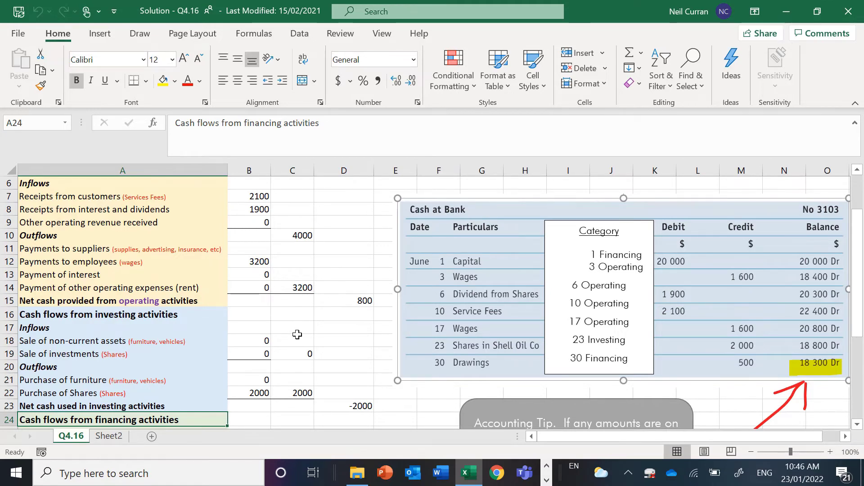
Check the Capital contributions and Proceeds from loans and borrowings amounts in the financing inflows against the Cash at Bank ledger
scroll(297, 334, "down", 3)
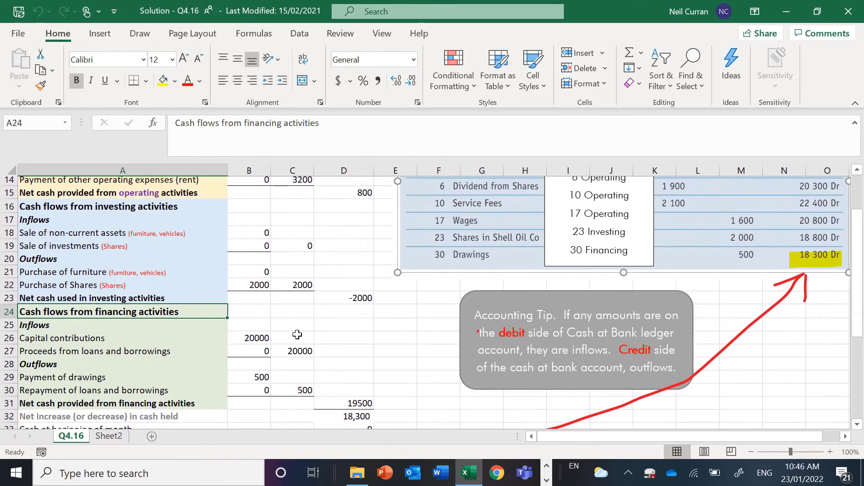
scroll(297, 334, "up", 3)
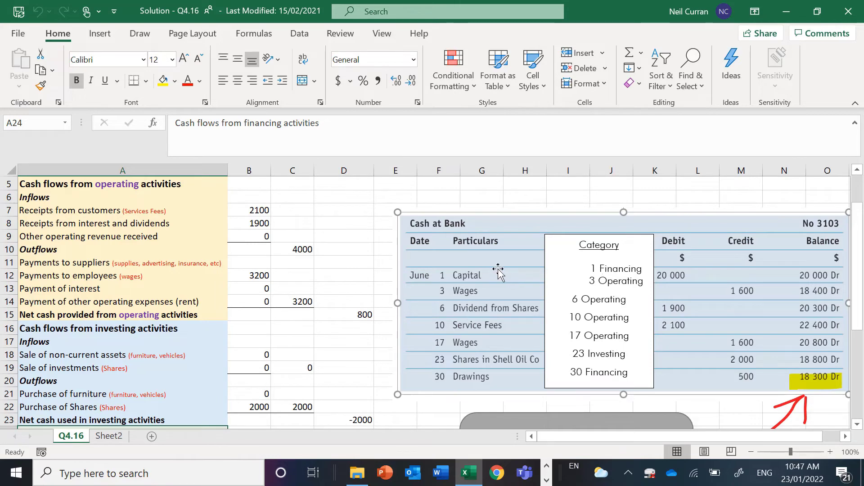
scroll(178, 381, "down", 3)
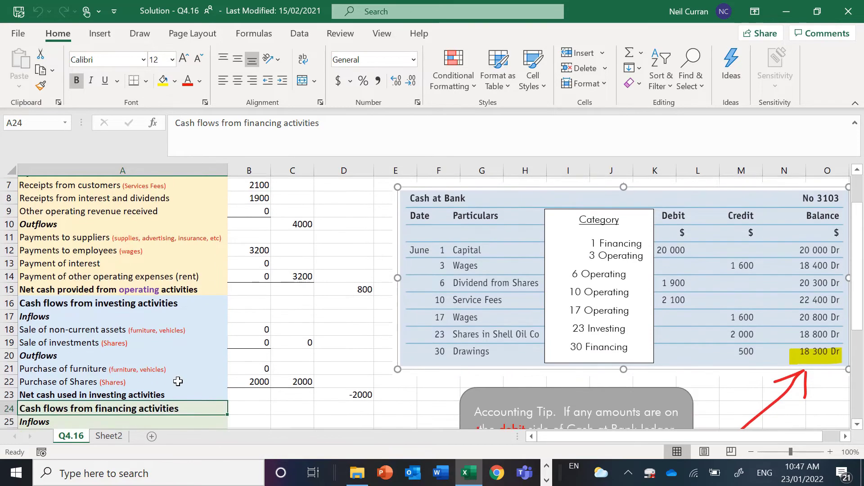
left_click(93, 370)
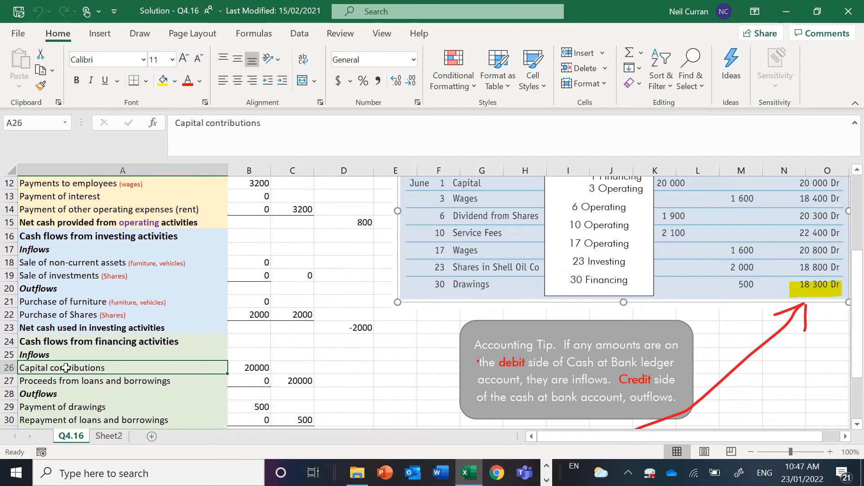
left_click(242, 370)
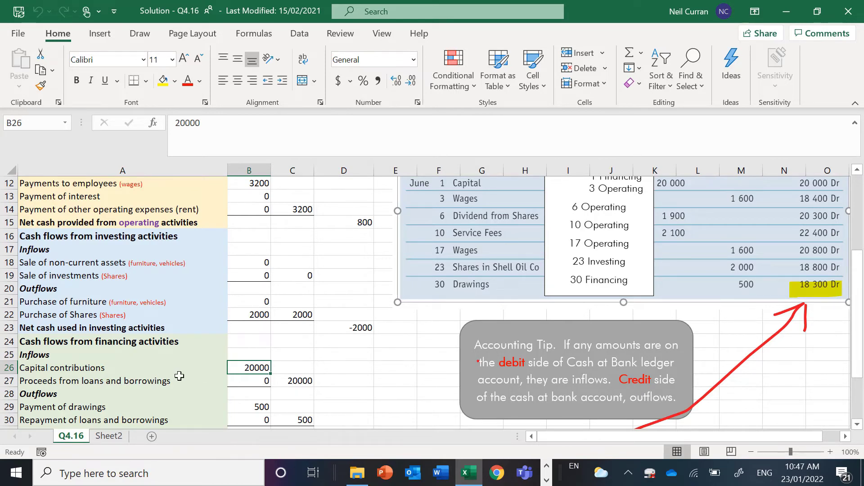
left_click(250, 382)
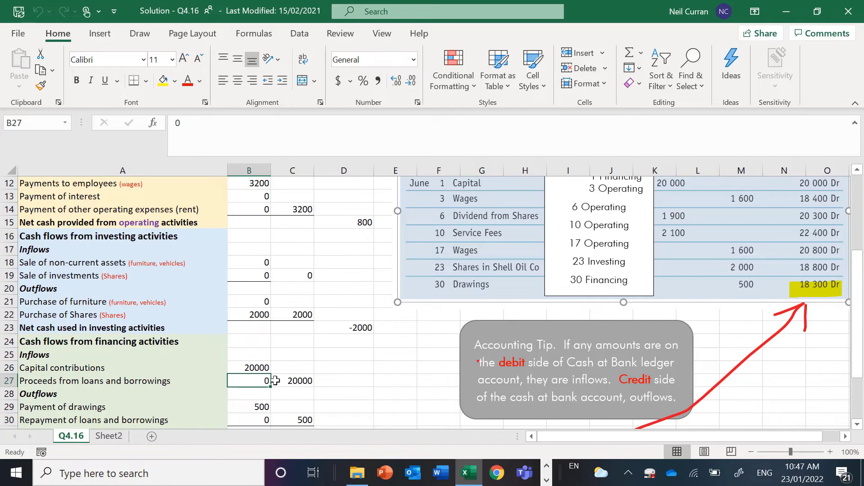
Re-enter the financing inflows subtotal in C27 as =SUM(B26:B27)
left_click(292, 381)
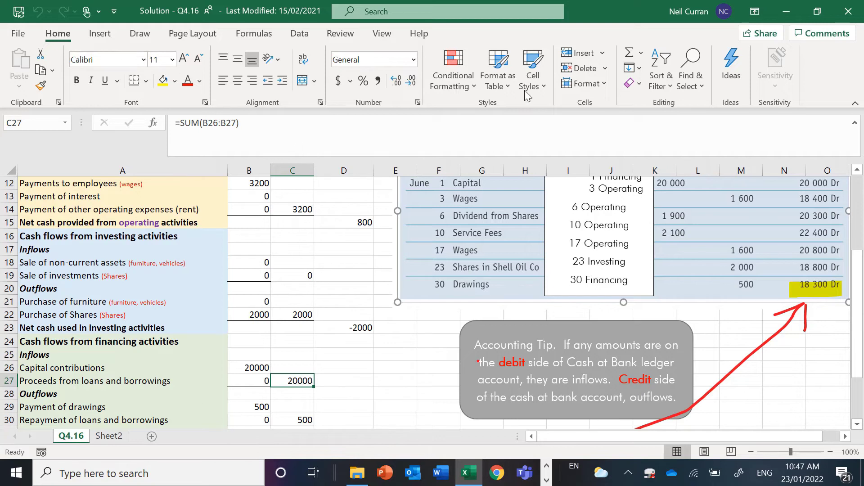
left_click(629, 53)
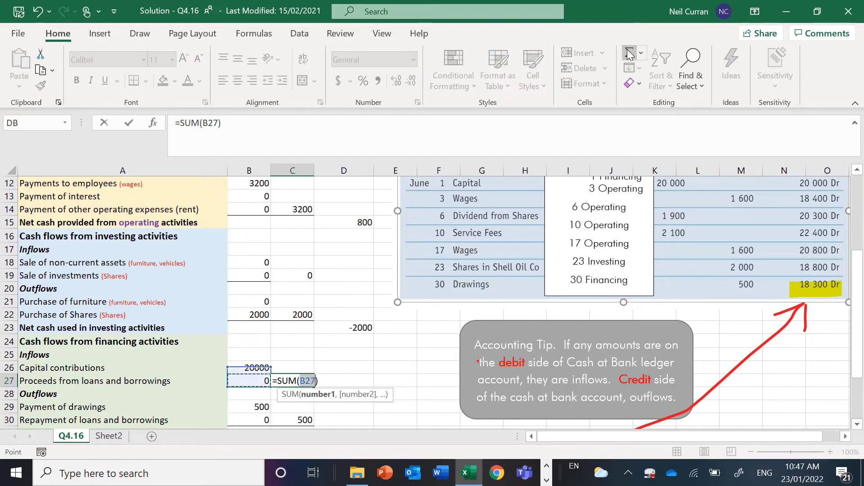
left_click(247, 371)
left_click_drag(247, 374, 247, 383)
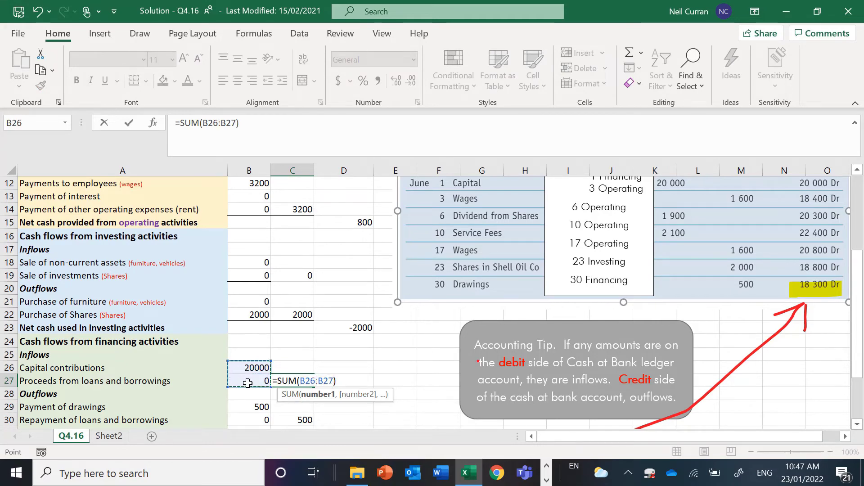
key("Return")
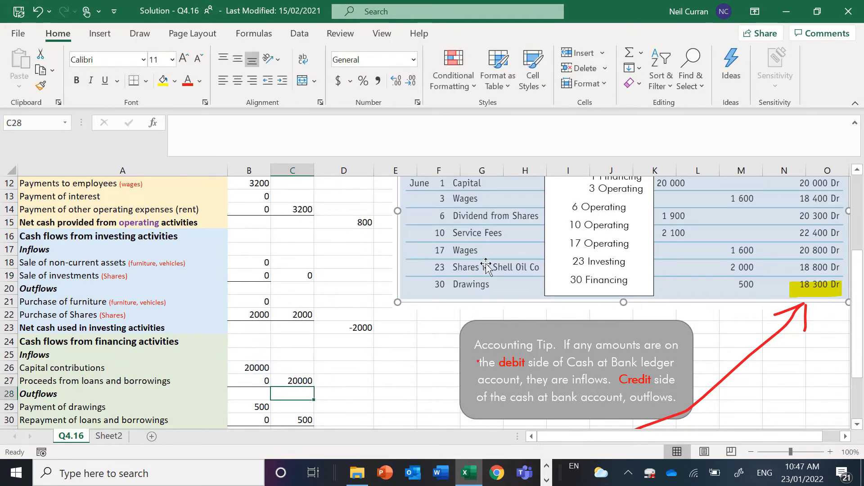
Set the Payments to employees (wages) amount in B12 to -3200
scroll(486, 265, "up", 2)
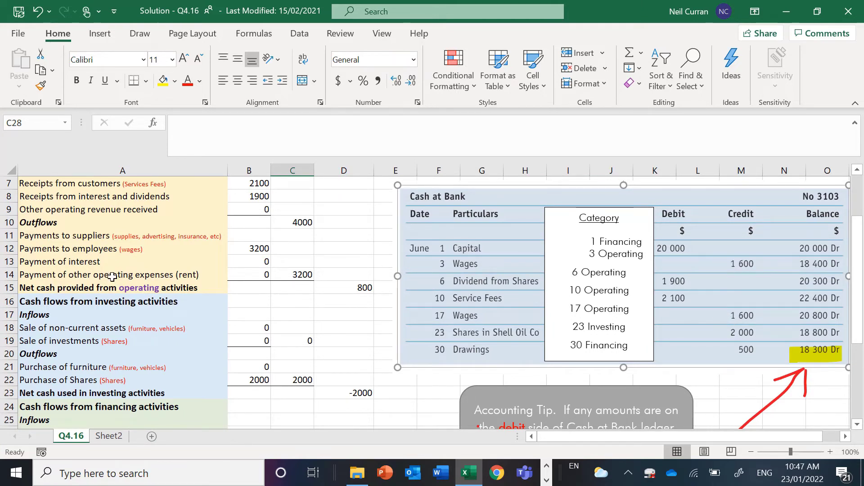
scroll(112, 276, "up", 1)
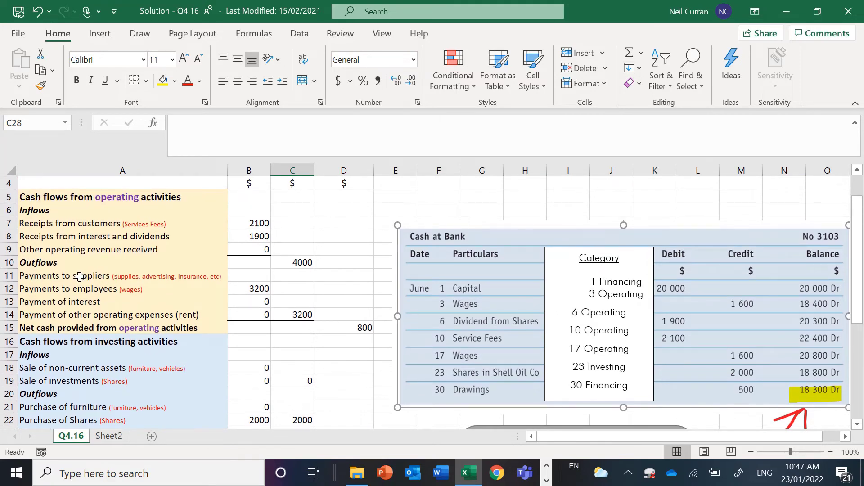
left_click(68, 289)
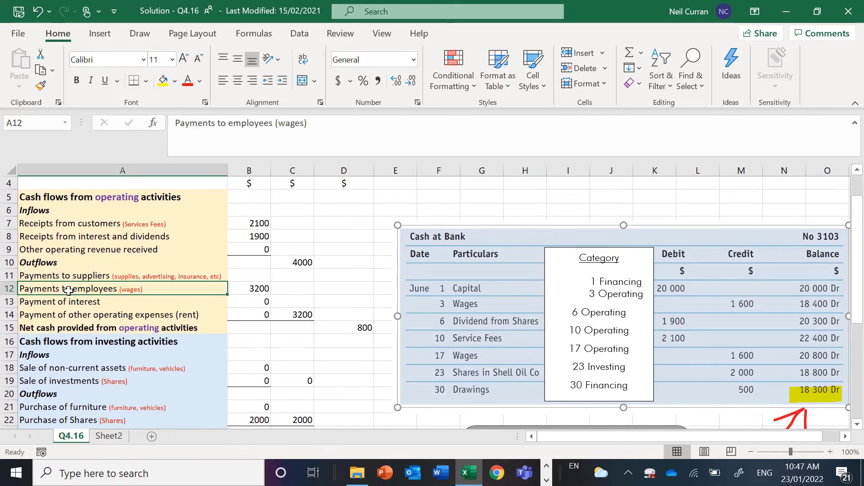
left_click(243, 288)
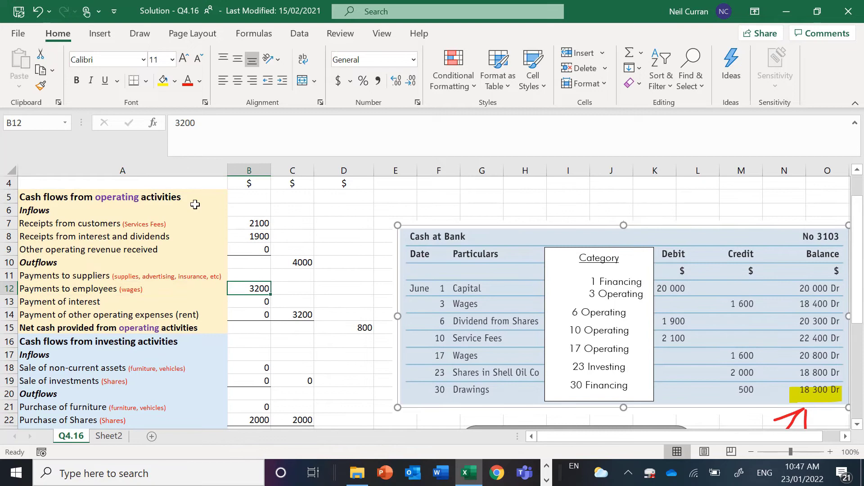
left_click(174, 122)
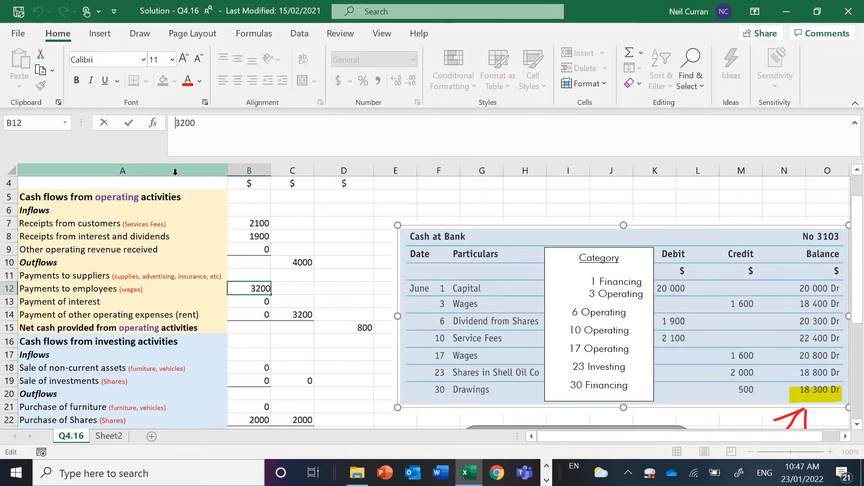
type("-")
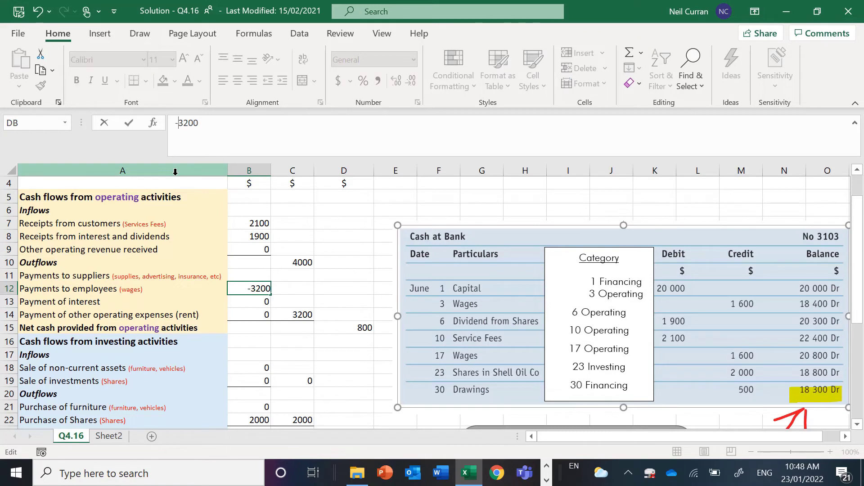
key("Return")
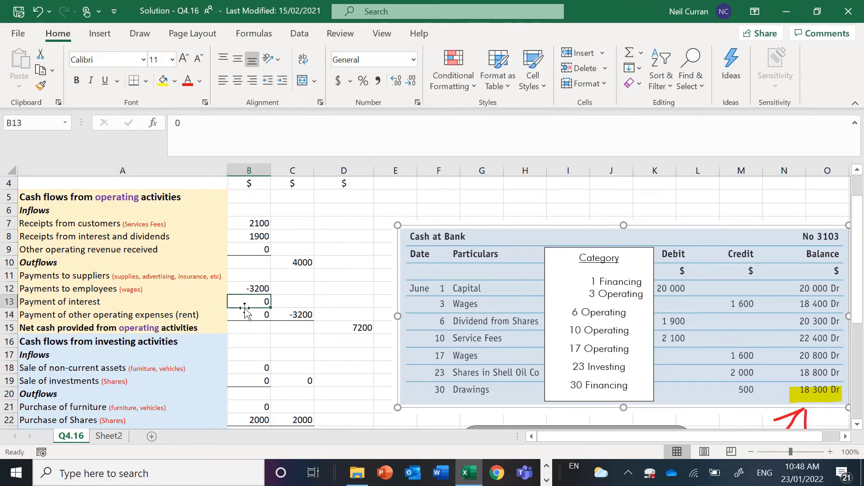
Re-enter the operating outflows subtotal in C14 as =SUM(B12:B14)
left_click(290, 317)
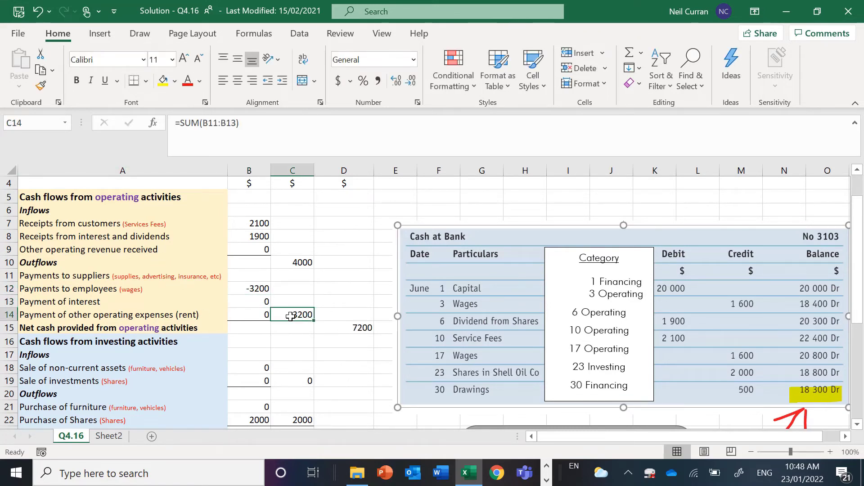
left_click(630, 53)
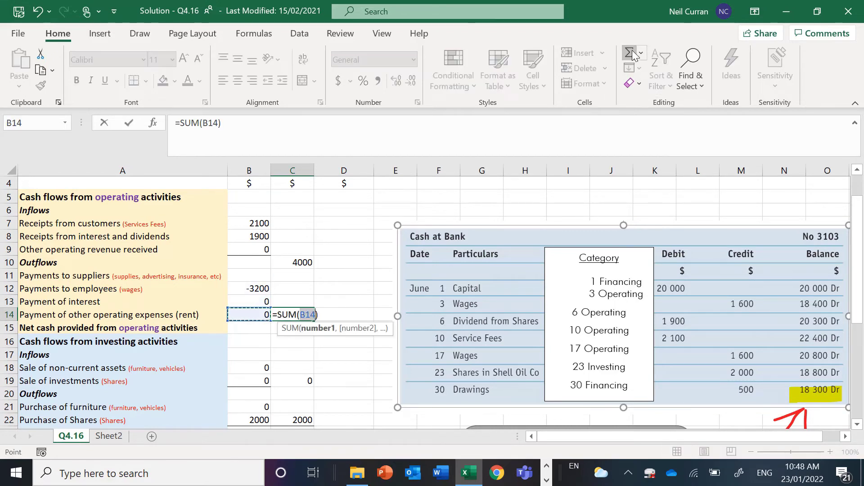
left_click_drag(242, 288, 244, 315)
key("Return")
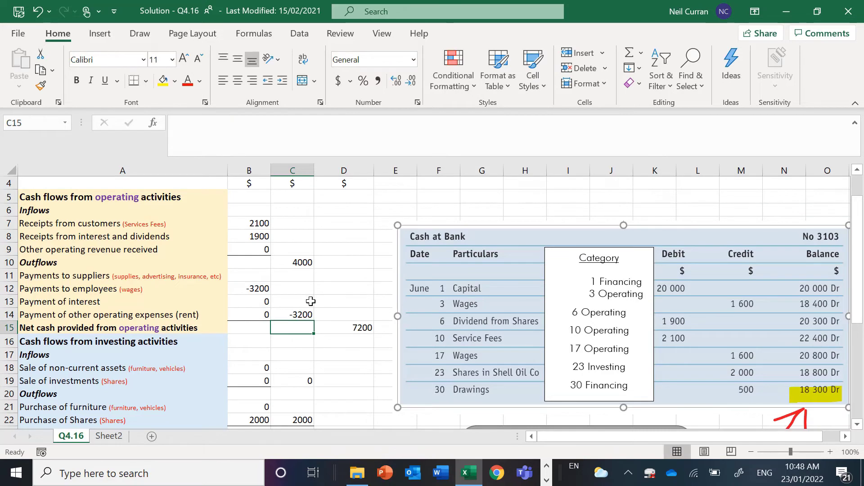
Change the Net cash provided from operating activities formula in D15 to =C10+C14
left_click(290, 313)
left_click(344, 329)
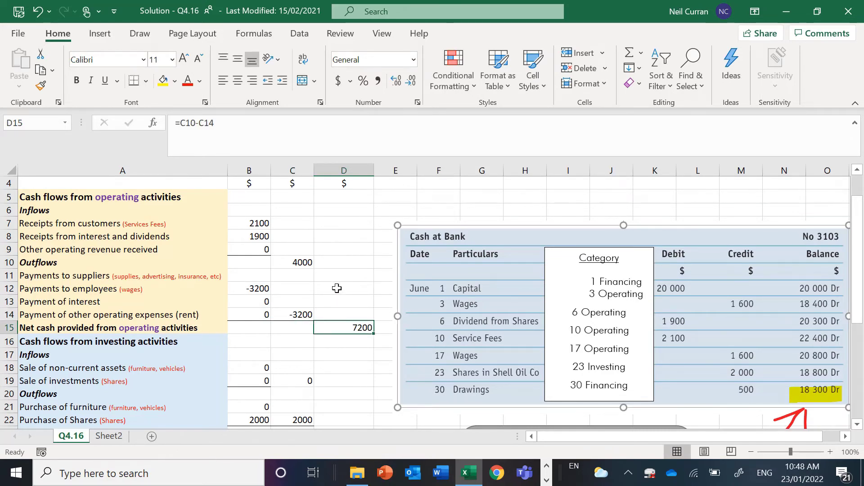
type("=")
left_click(295, 261)
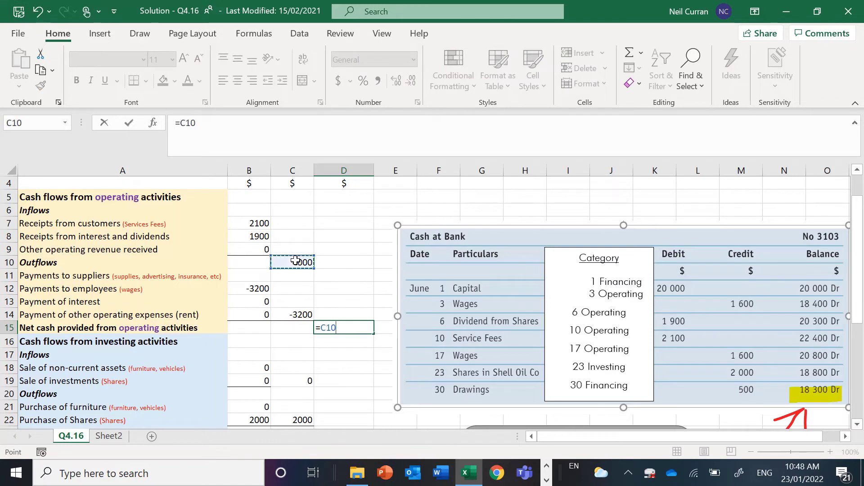
type("+")
left_click(289, 314)
key("Return")
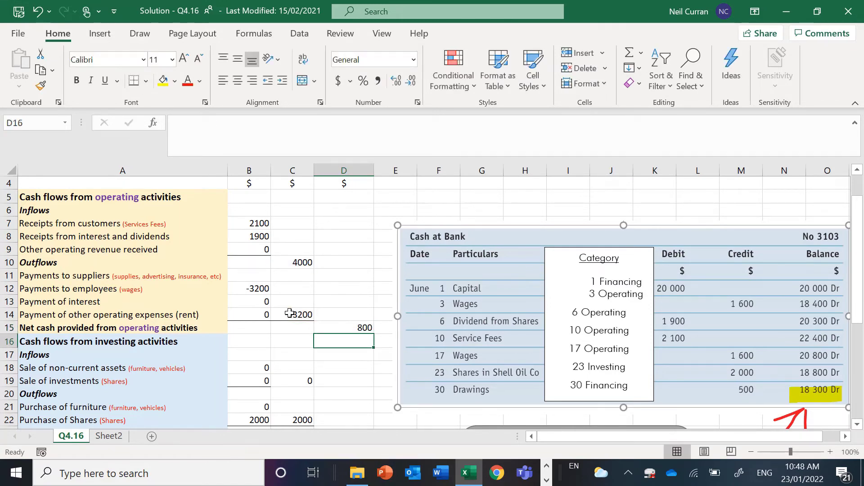
left_click(349, 328)
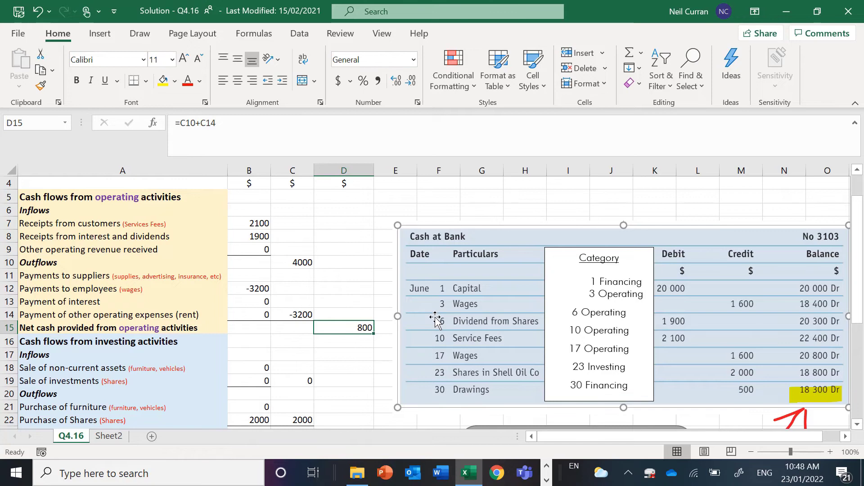
Set the Purchase of Shares amount in B22 to -2000
scroll(277, 332, "down", 3)
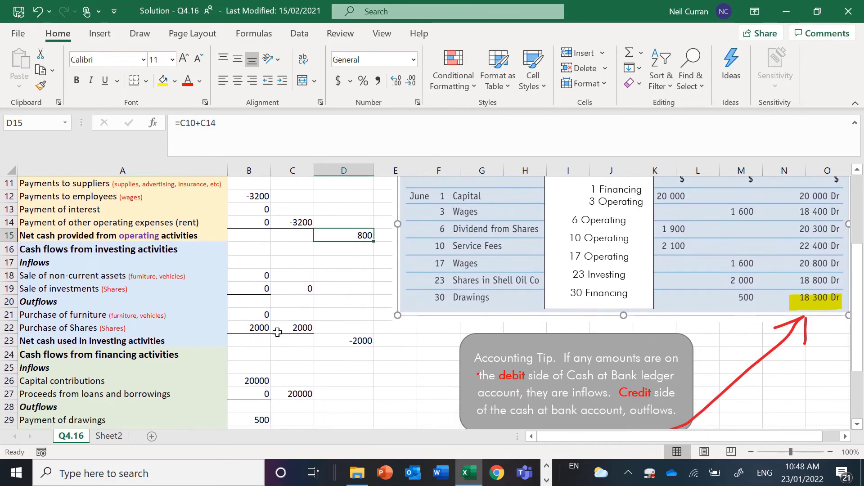
left_click(249, 328)
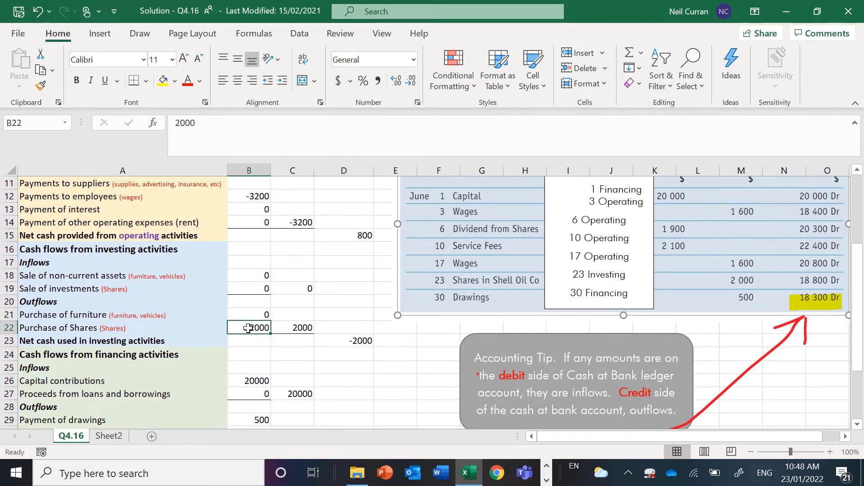
type("-")
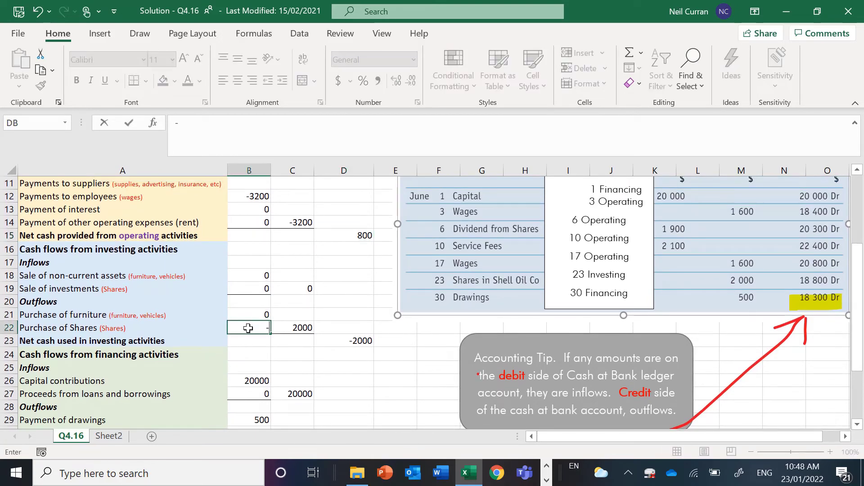
type("2000")
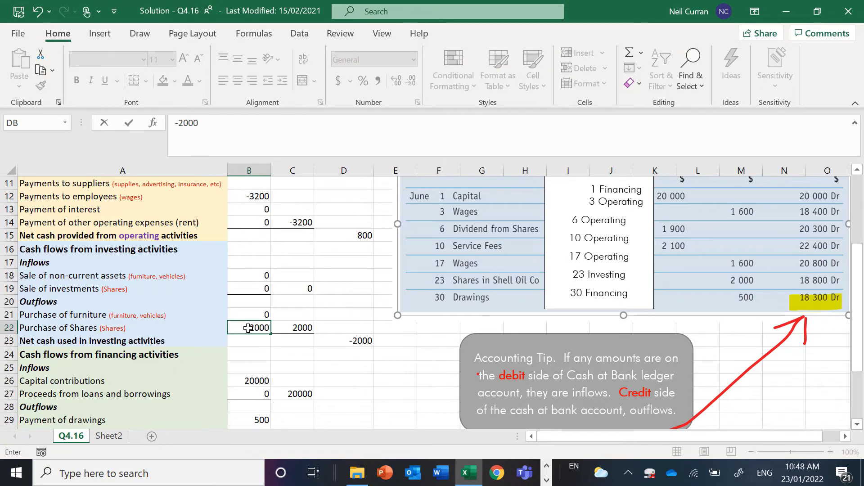
key("Return")
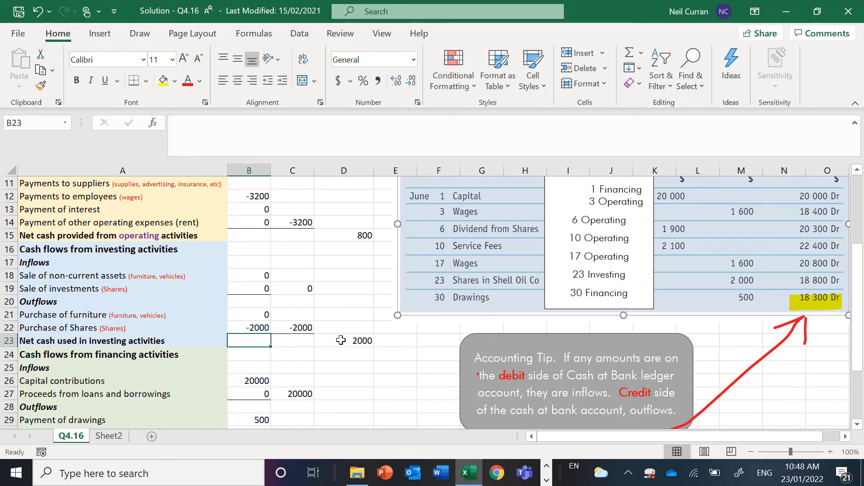
Re-enter the investing outflows subtotal in C22 as =SUM(B21:B22)
left_click(341, 340)
left_click(302, 327)
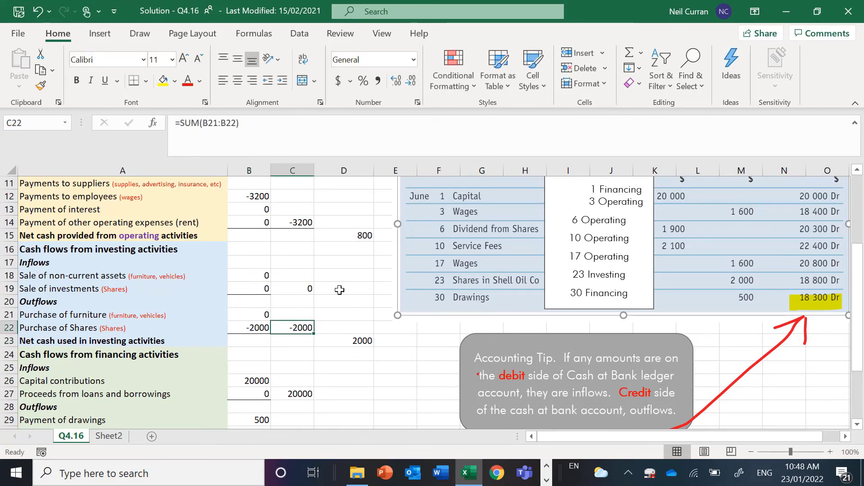
left_click(629, 54)
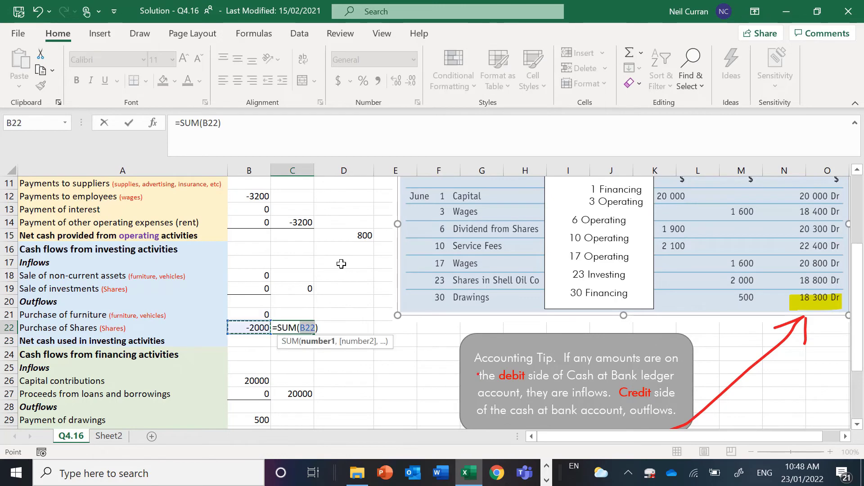
left_click_drag(253, 312, 252, 327)
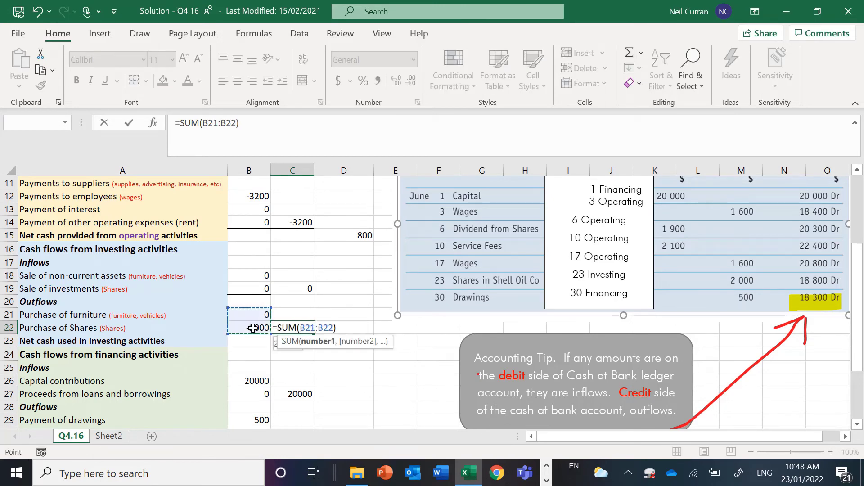
key("Return")
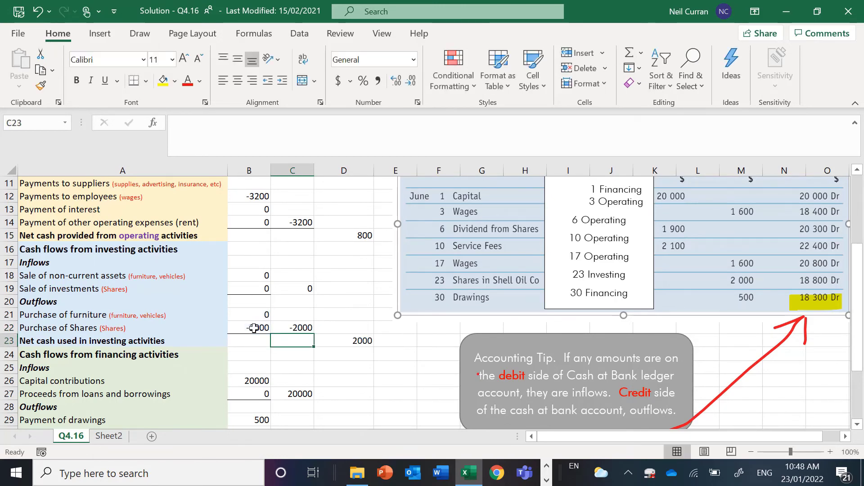
Change the Net cash used in investing activities formula in D23 to =C19+C22
left_click(290, 327)
left_click(344, 341)
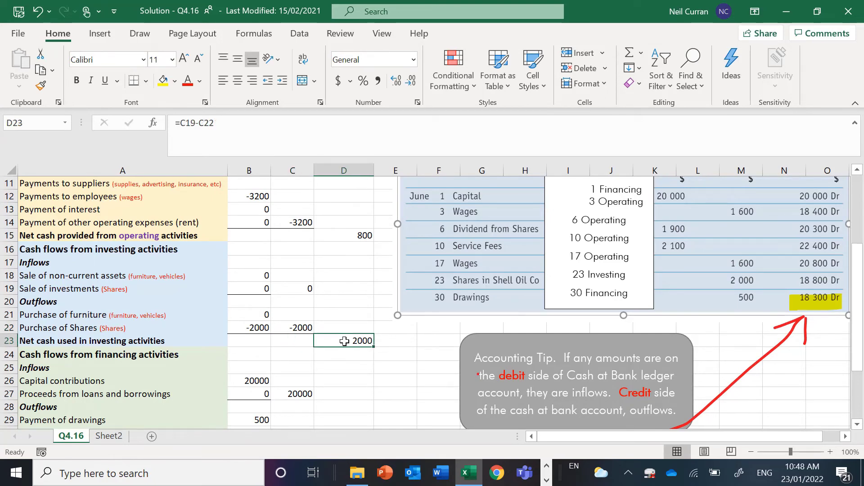
type("=")
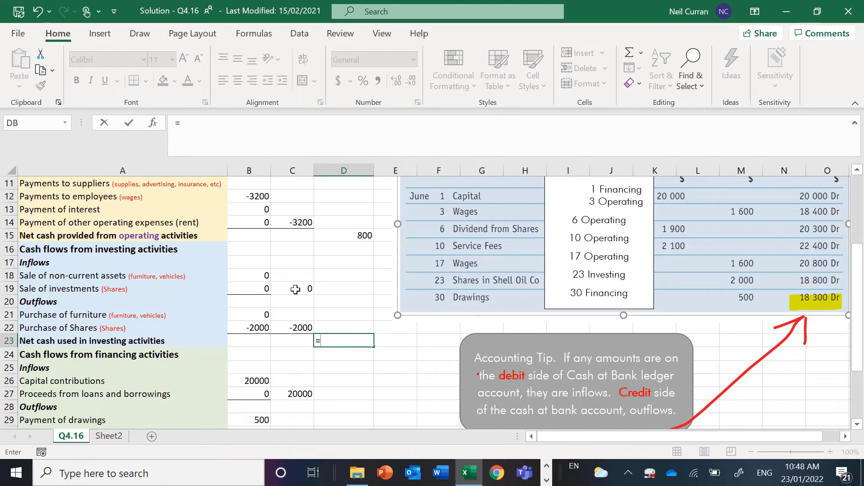
left_click(295, 289)
type("+")
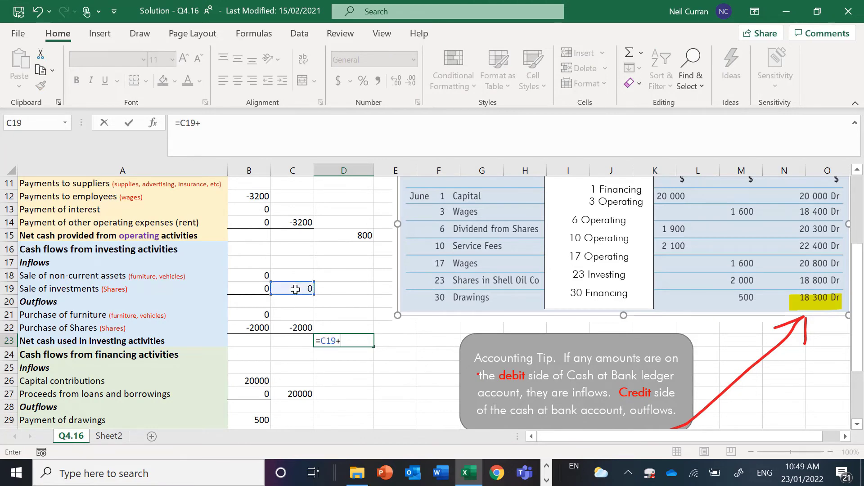
left_click(300, 327)
key("Return")
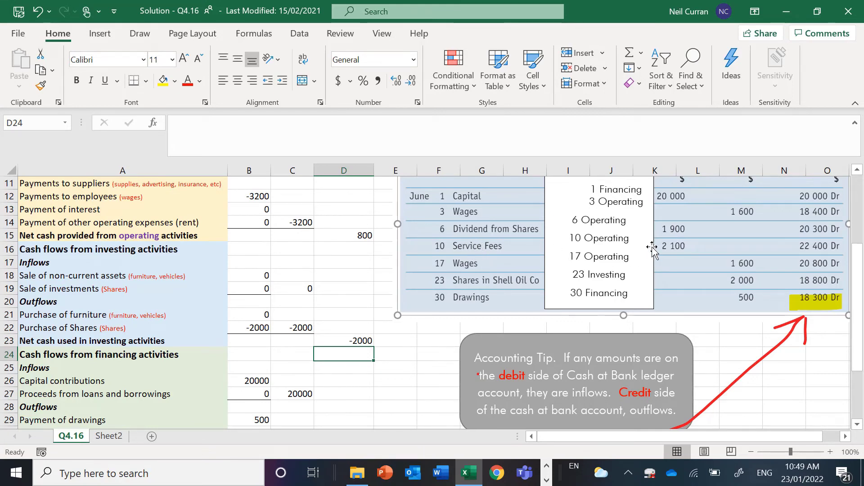
Review the operating inflow amounts in B7:B9 and re-enter their subtotal in C10 as =SUM(B7:B9)
scroll(320, 261, "up", 2)
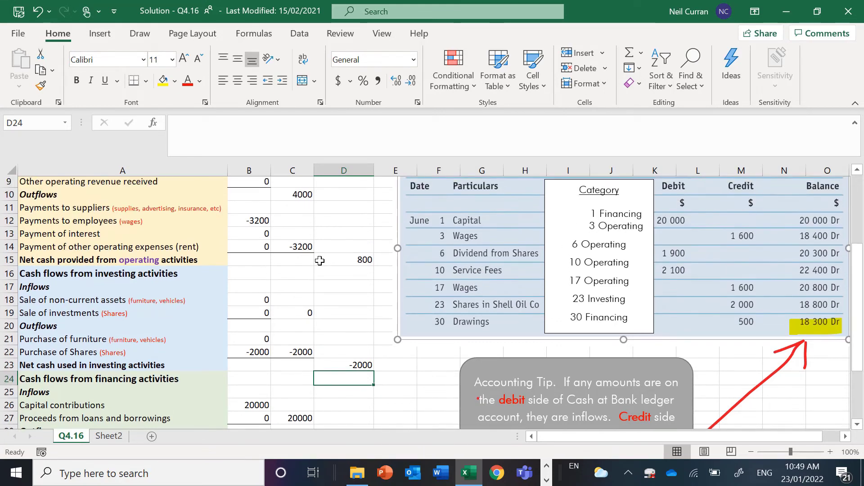
scroll(320, 261, "up", 1)
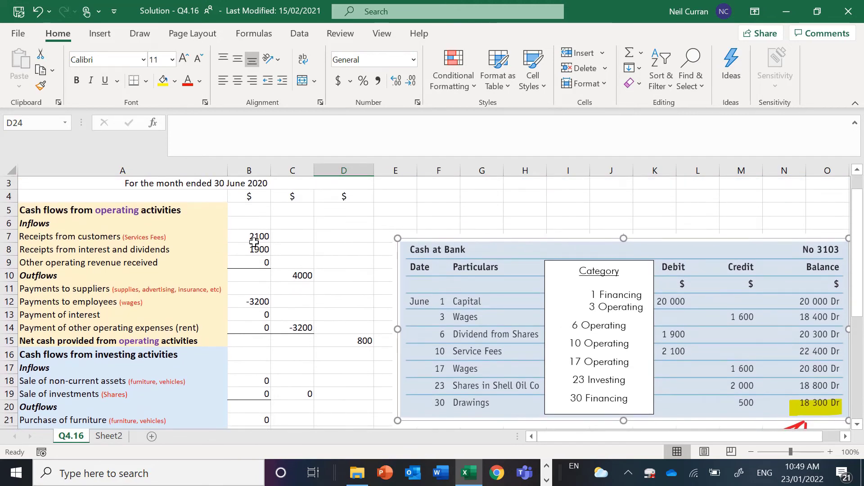
left_click(245, 237)
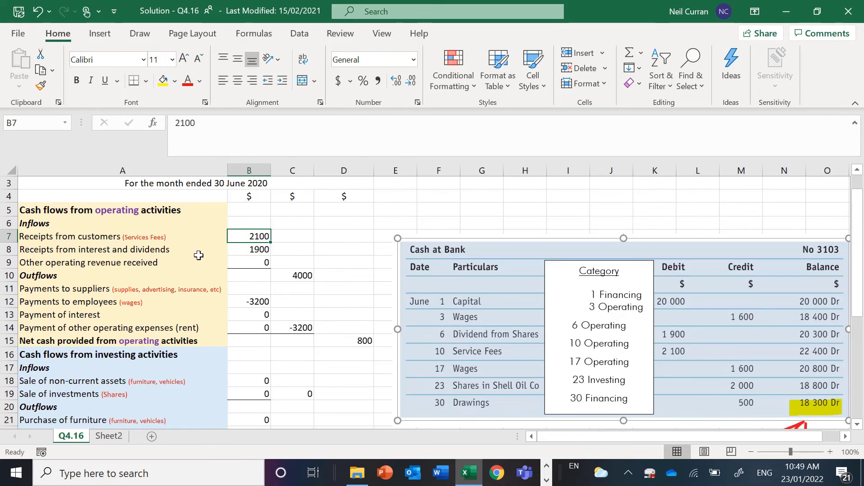
left_click(245, 251)
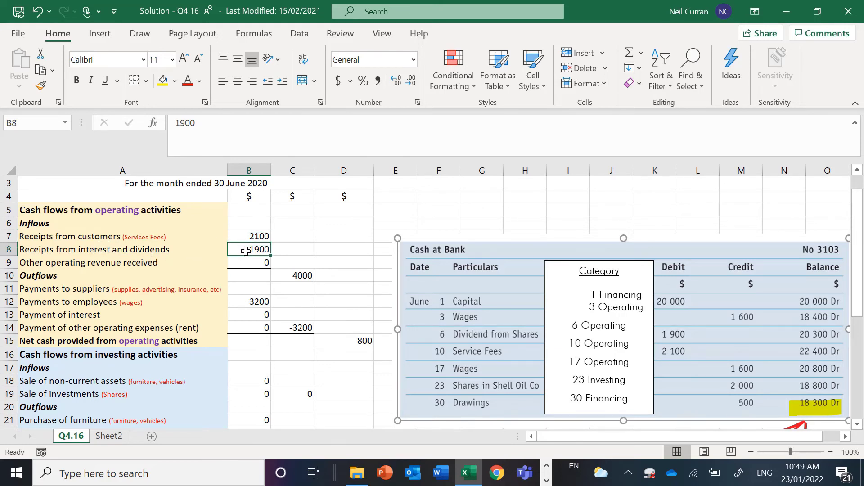
left_click(240, 265)
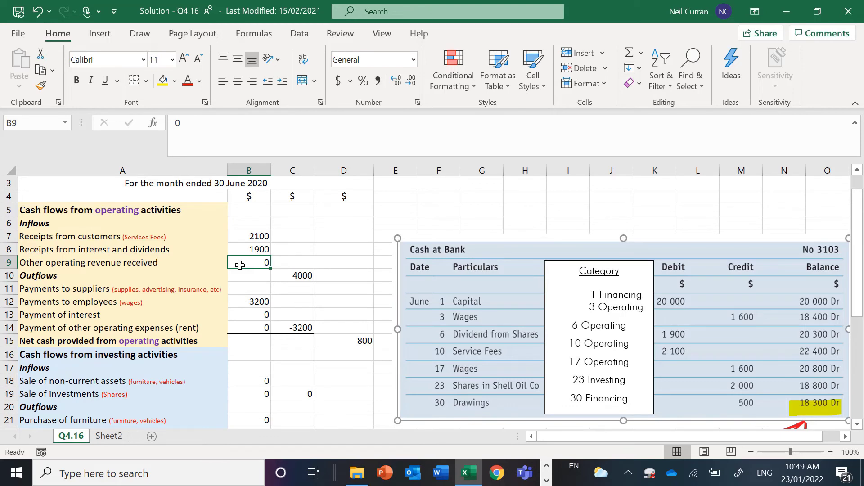
left_click(293, 276)
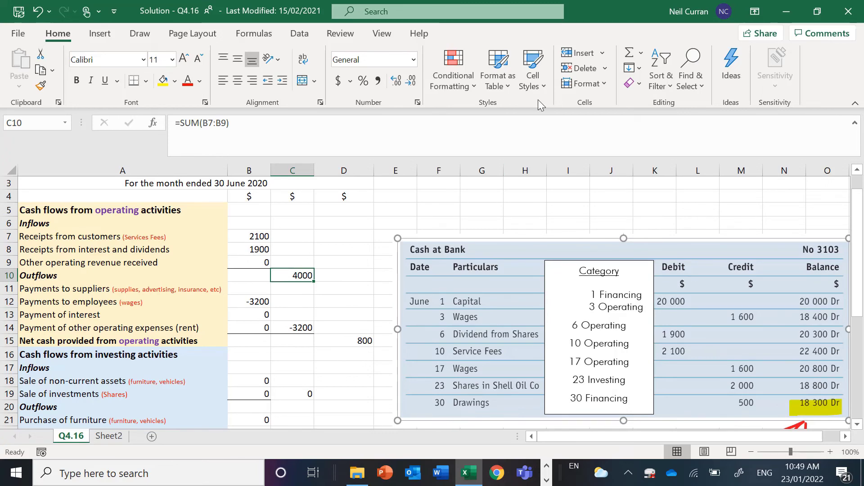
double_click(286, 273)
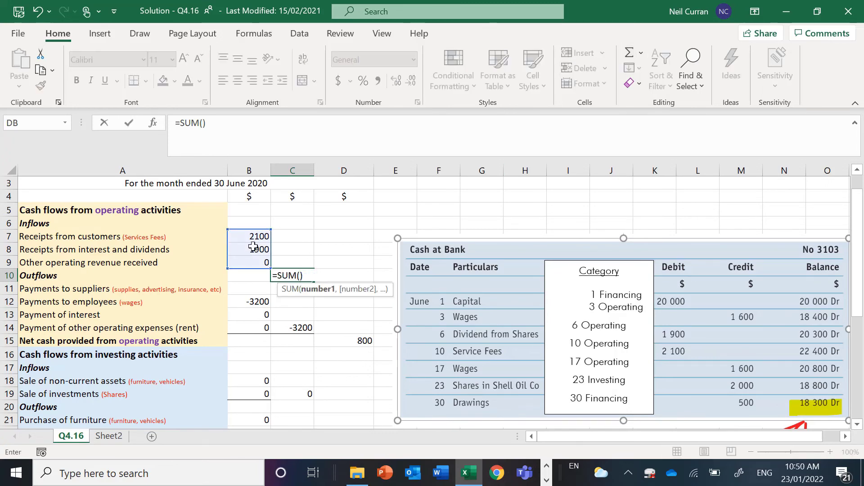
key("Return")
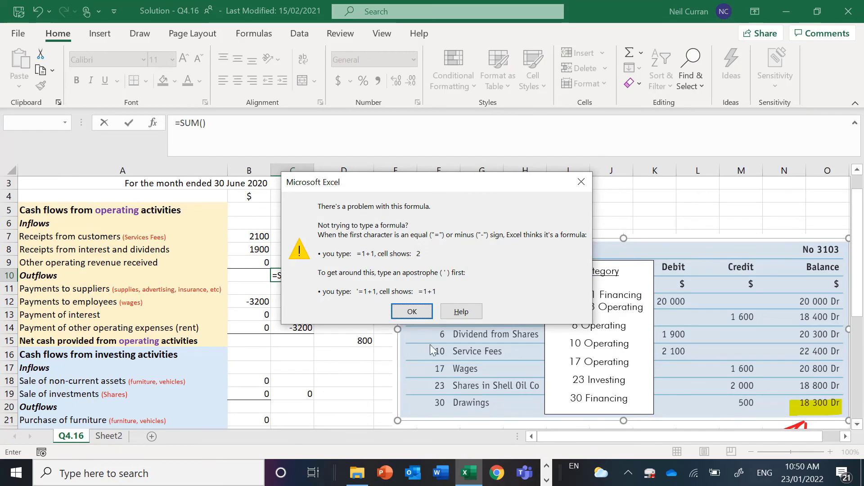
left_click(411, 310)
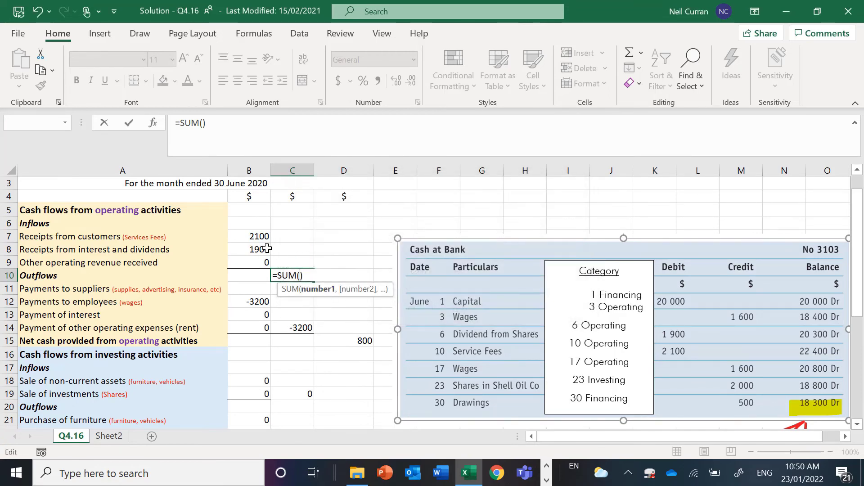
left_click(255, 237)
left_click_drag(255, 237, 257, 263)
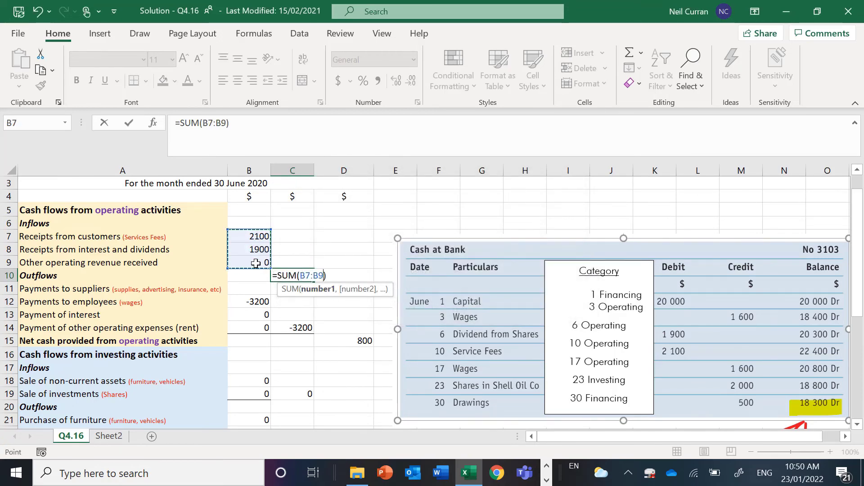
key("Return")
left_click(298, 277)
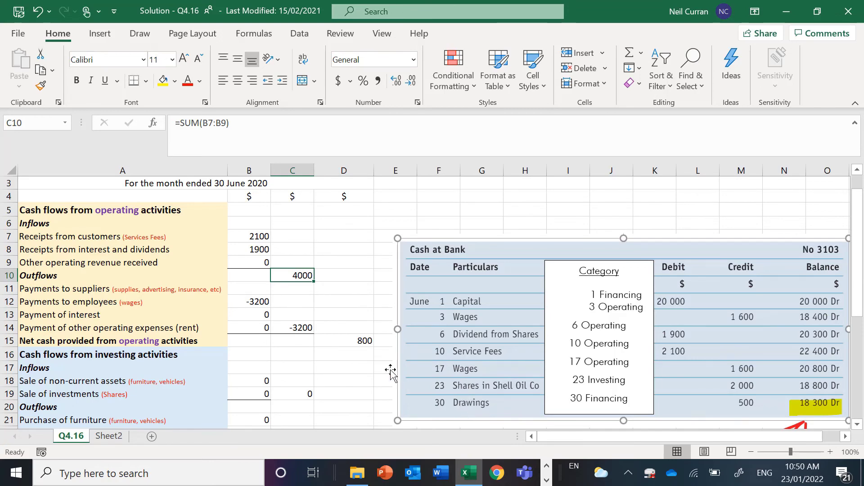
Set the Payment of drawings amount in B29 to -500
scroll(308, 362, "down", 1)
scroll(307, 362, "down", 3)
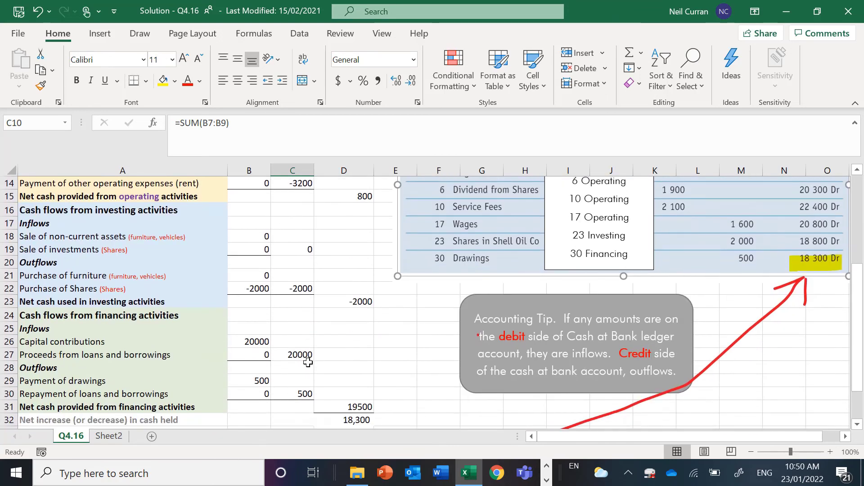
left_click(253, 368)
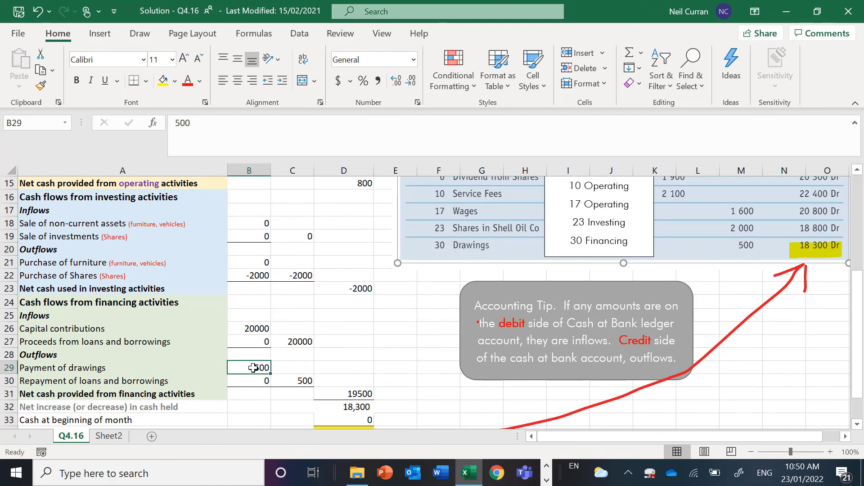
type("-5")
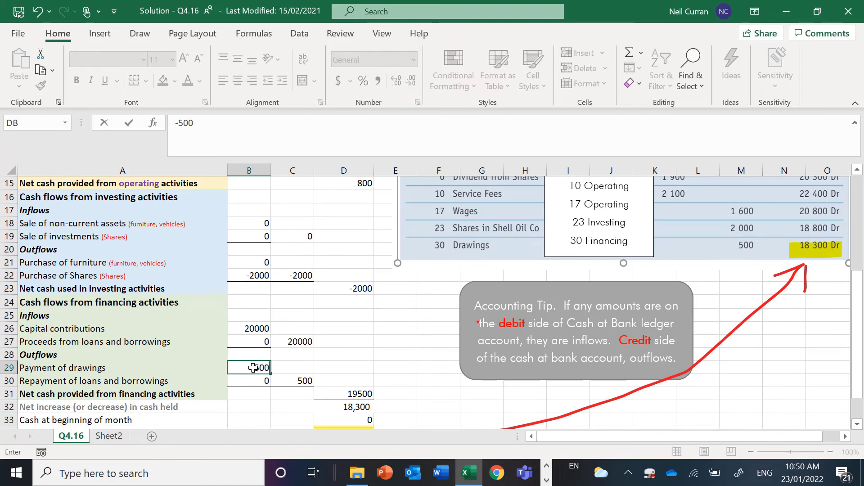
key("Return")
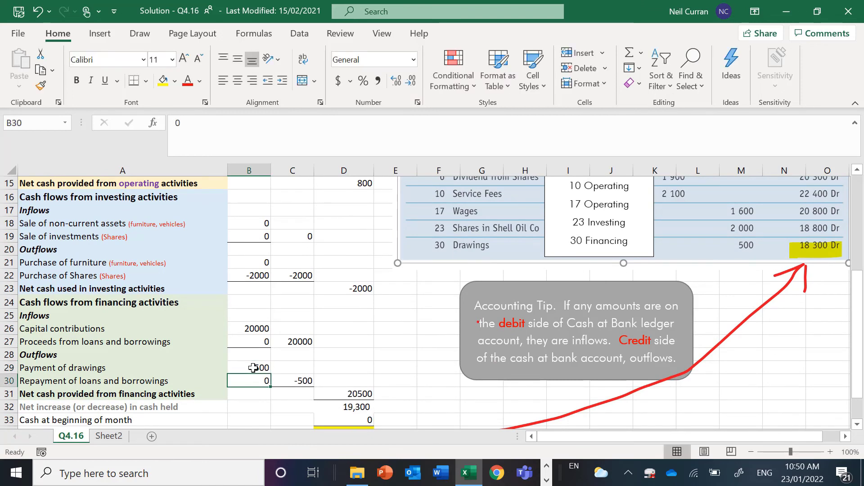
Check the subtotals in C30, C10 and C14, and re-enter Net cash provided from operating activities in D15 as =C10+C14
left_click(289, 381)
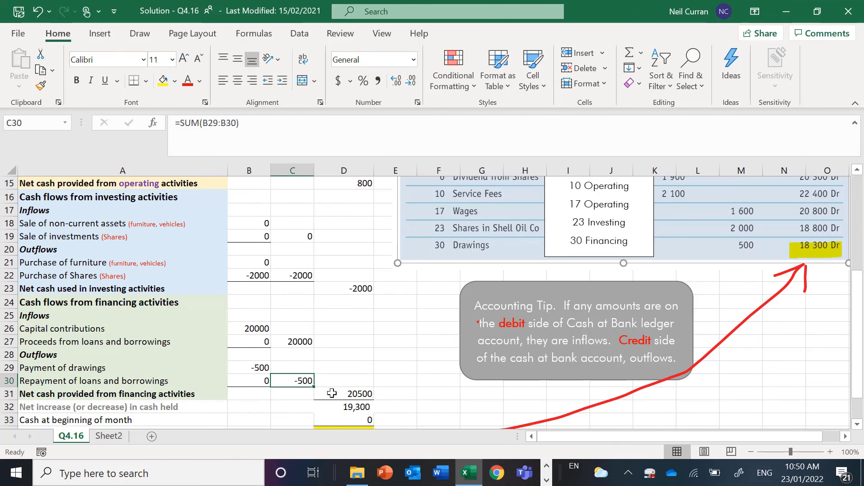
scroll(337, 288, "up", 5)
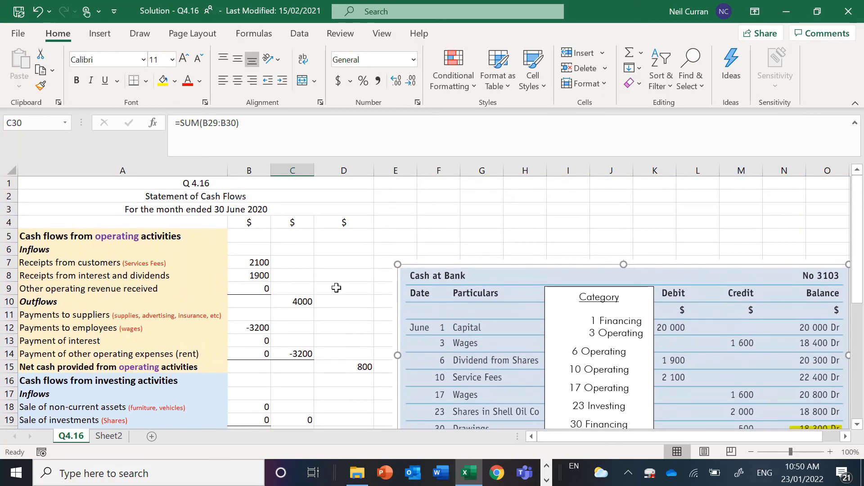
scroll(337, 288, "down", 1)
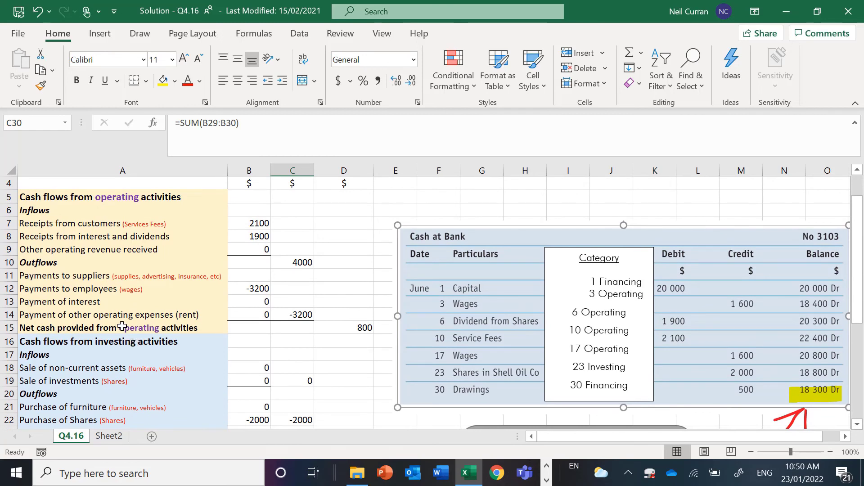
left_click(294, 263)
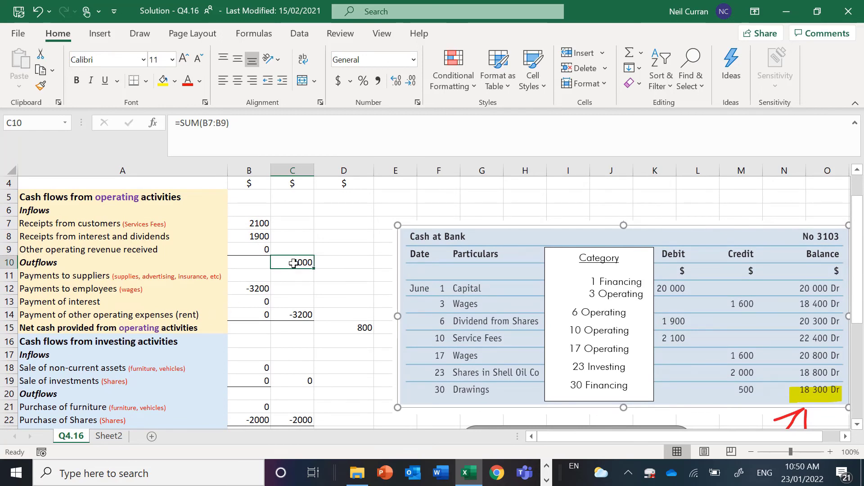
left_click(293, 316)
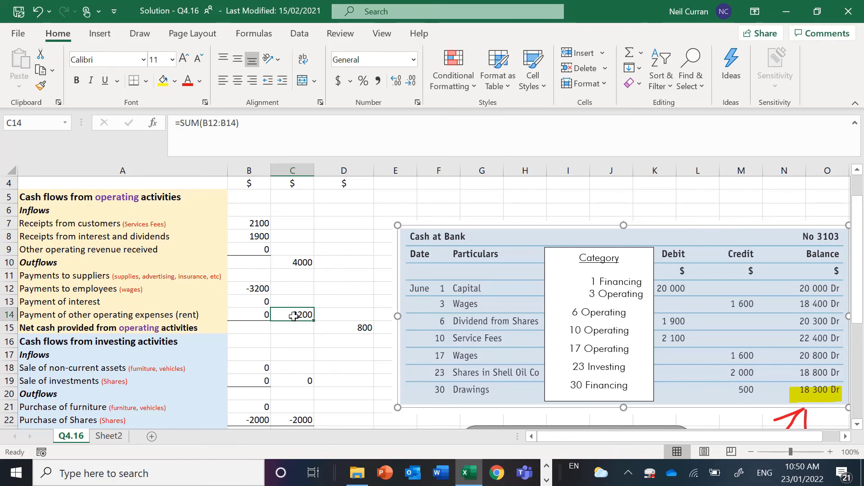
left_click(348, 328)
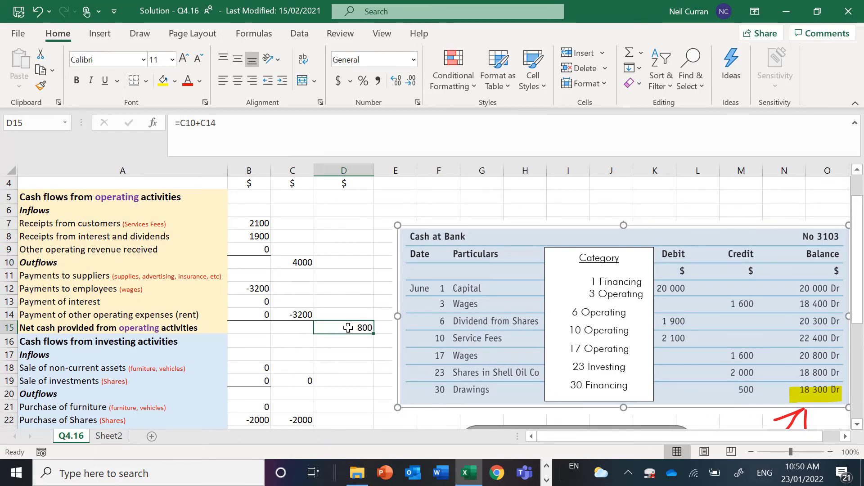
type("=")
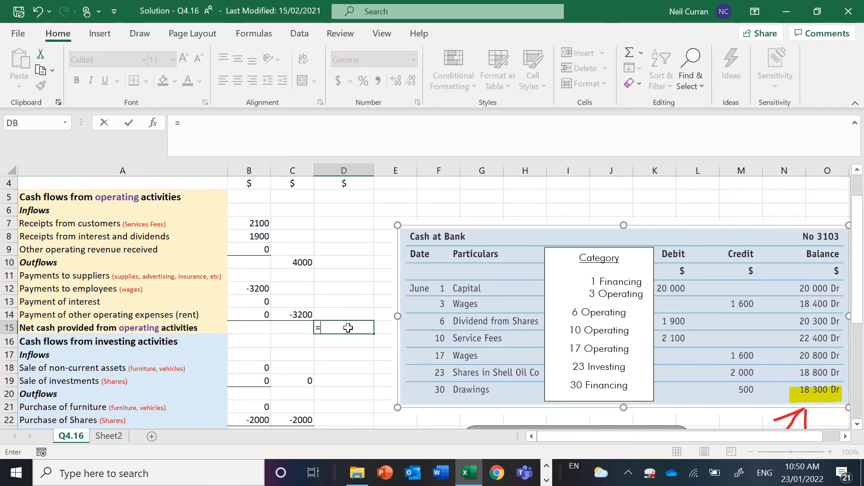
left_click(297, 261)
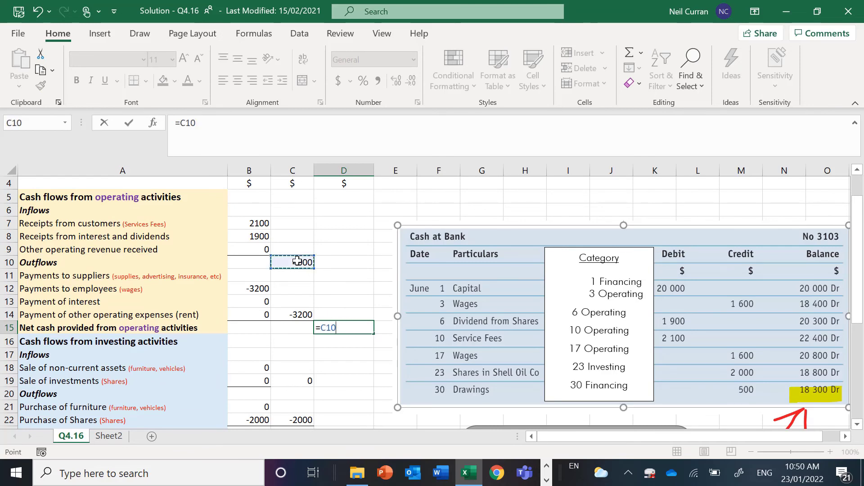
type("+")
left_click(287, 314)
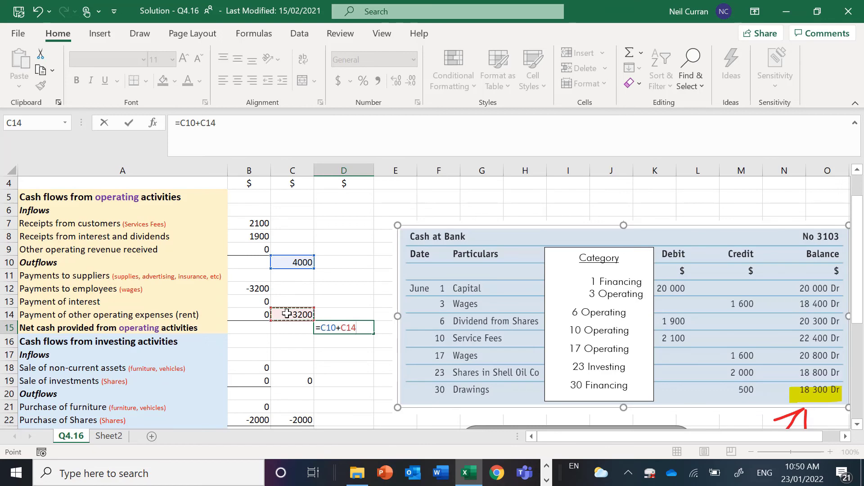
key("Return")
Re-enter the Net cash used in investing activities formula in D23 as =C19+C22
scroll(319, 343, "down", 1)
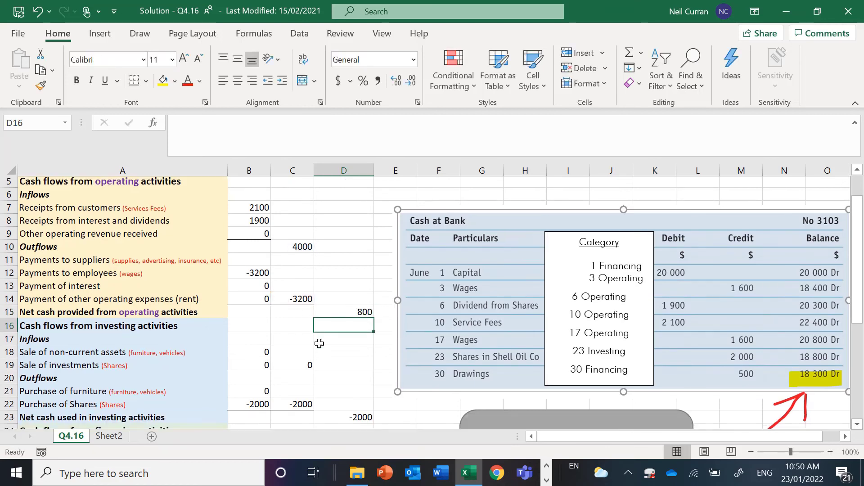
scroll(319, 343, "down", 2)
left_click(330, 355)
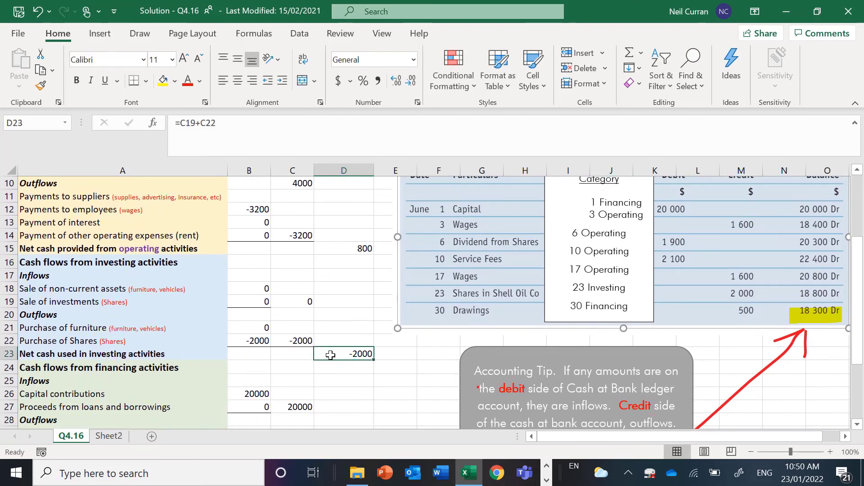
type("=")
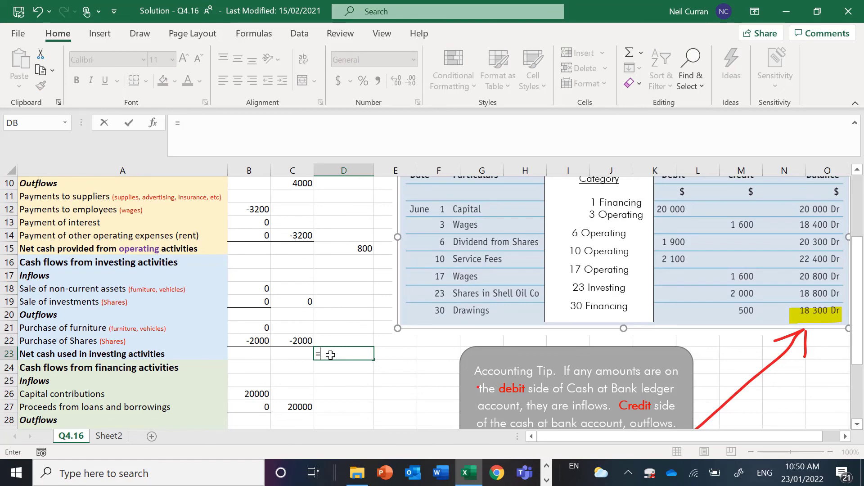
left_click(286, 300)
type("+")
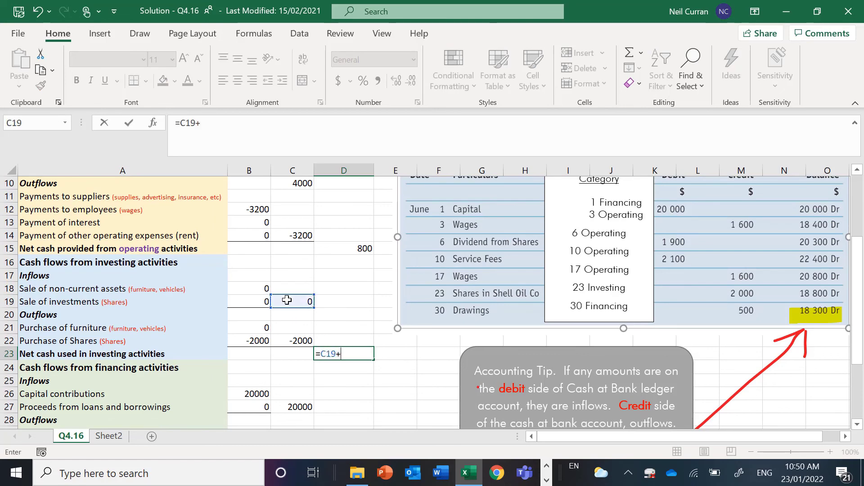
left_click(298, 339)
key("Return")
Change the Net cash provided from financing activities formula in D31 to =C27+C30
scroll(339, 361, "down", 3)
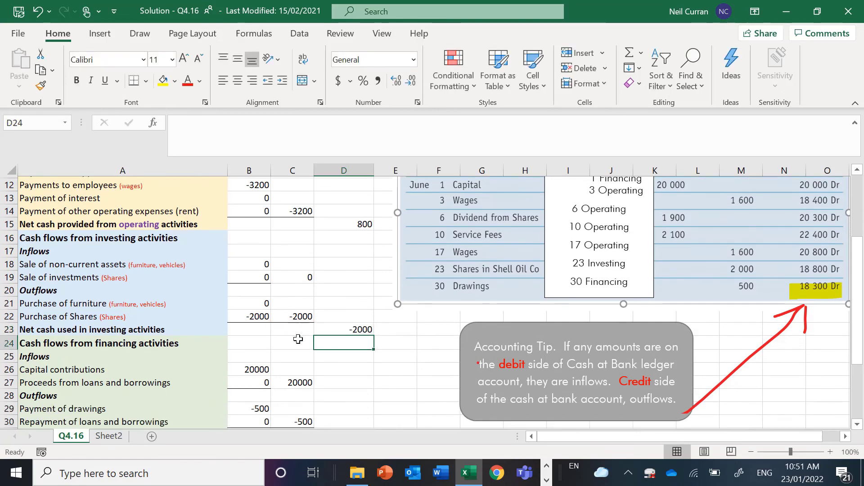
left_click(340, 363)
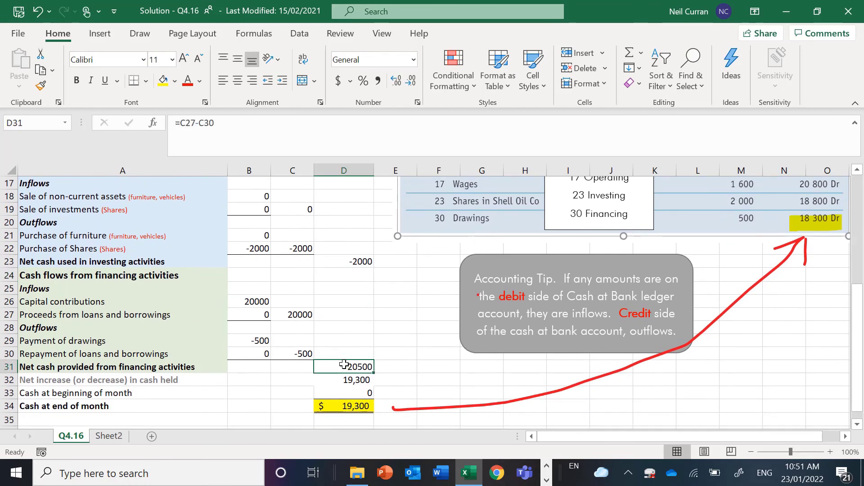
type("=")
left_click(296, 314)
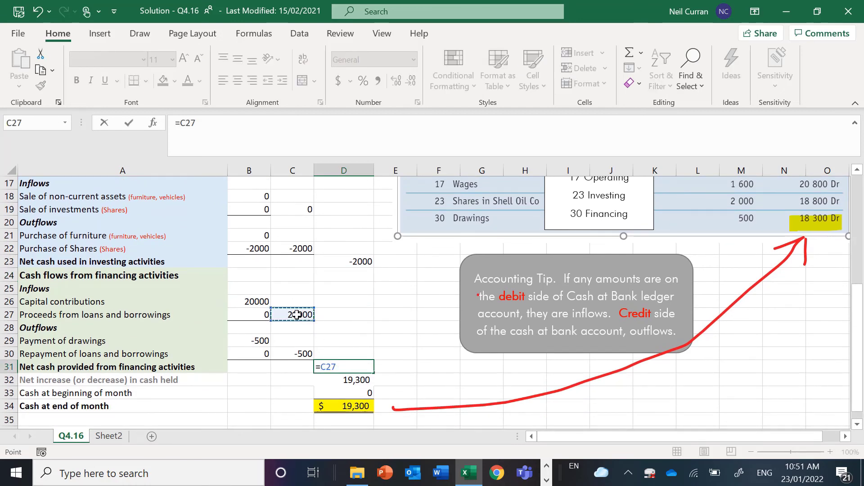
type("+")
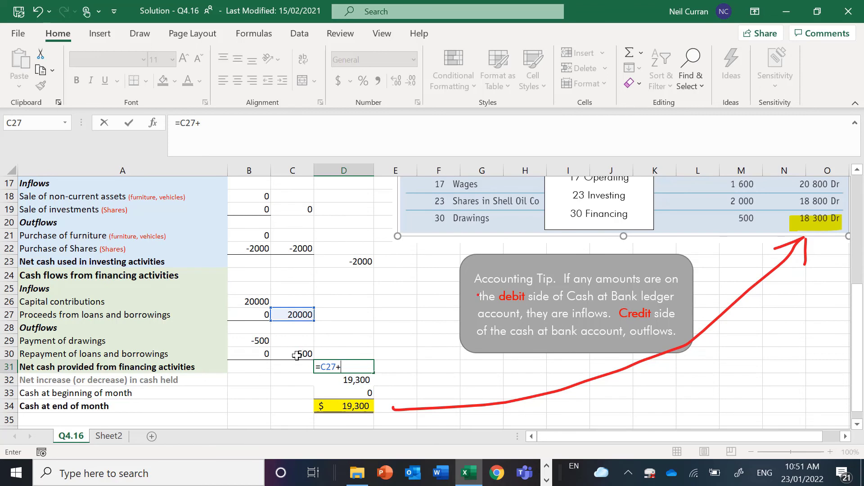
left_click(297, 355)
key("Return")
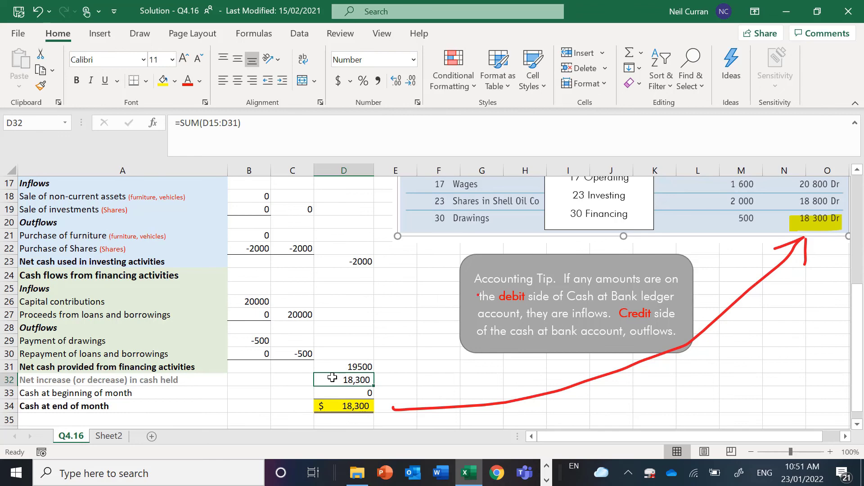
Replace the Net increase (or decrease) in cash held formula in D32 with =D15+D23+D31
type("=")
scroll(341, 301, "up", 6)
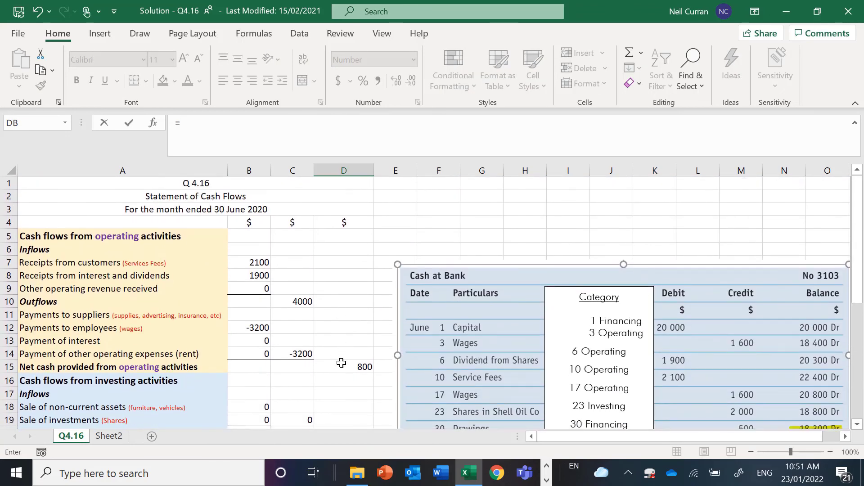
left_click(341, 363)
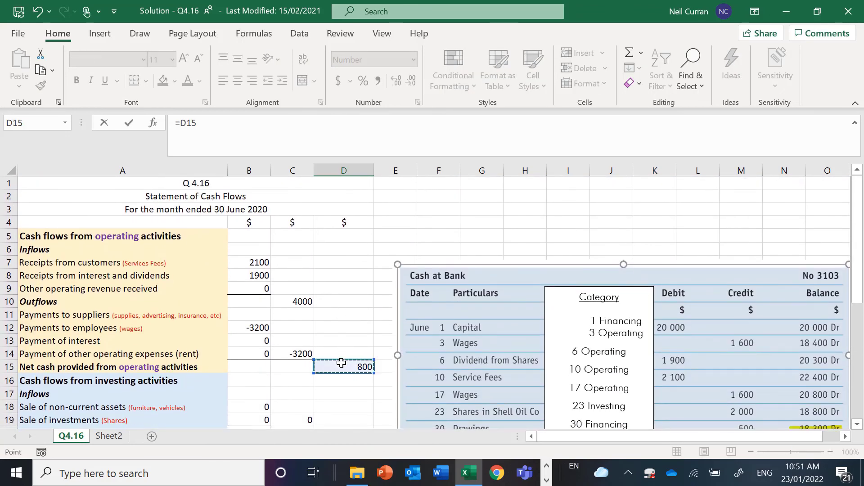
type("+")
scroll(341, 363, "down", 2)
scroll(341, 362, "down", 2)
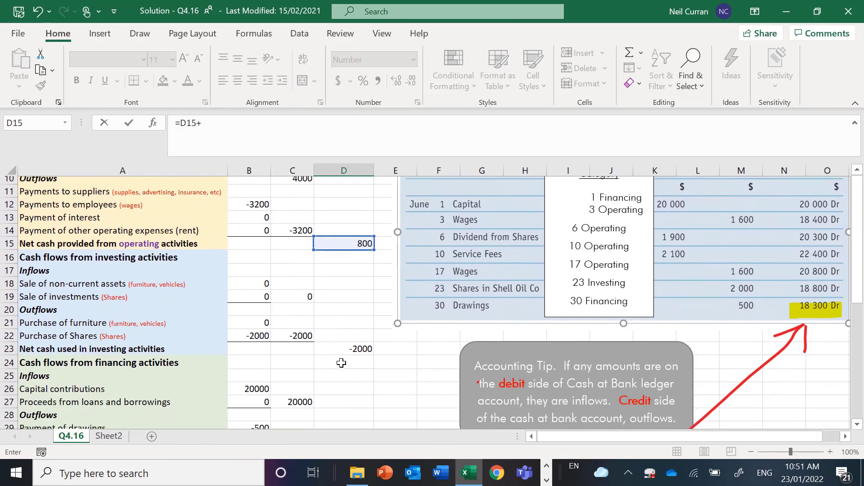
left_click(341, 354)
type("+")
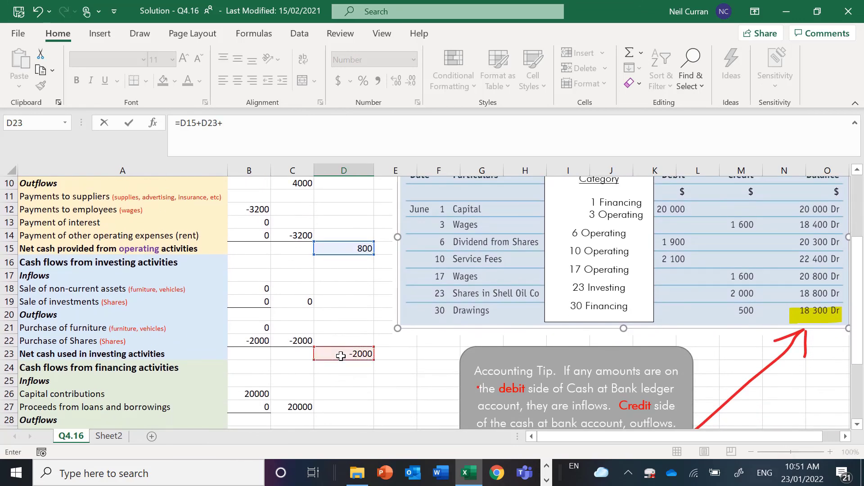
scroll(340, 356, "down", 3)
left_click(341, 347)
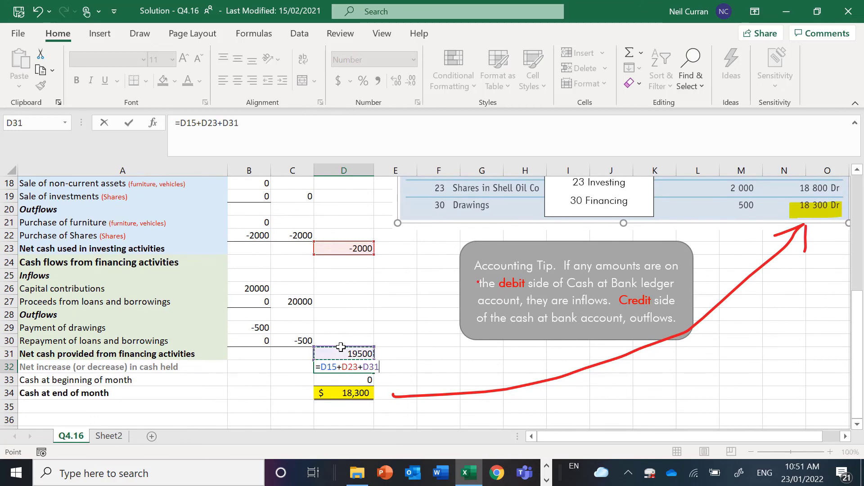
key("Return")
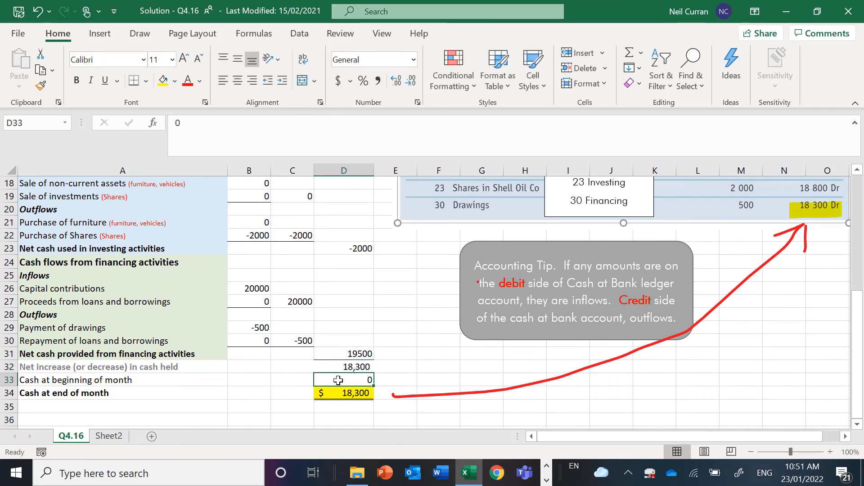
Check the Cash at Bank ledger for an opening balance and re-enter Cash at end of month in D34 as =D32+D33
scroll(606, 259, "up", 4)
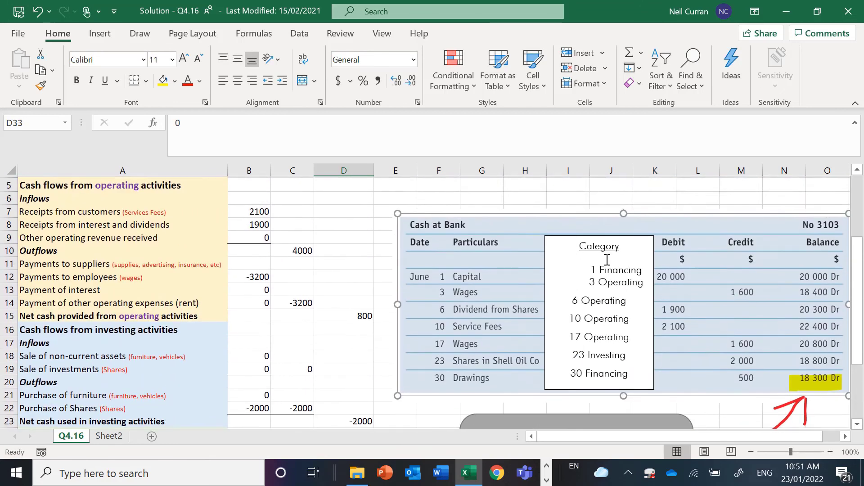
scroll(492, 270, "down", 2)
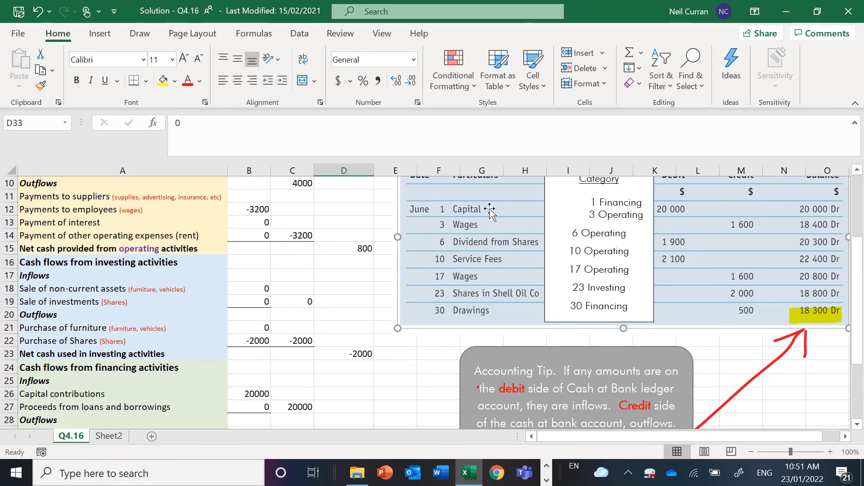
scroll(395, 320, "down", 3)
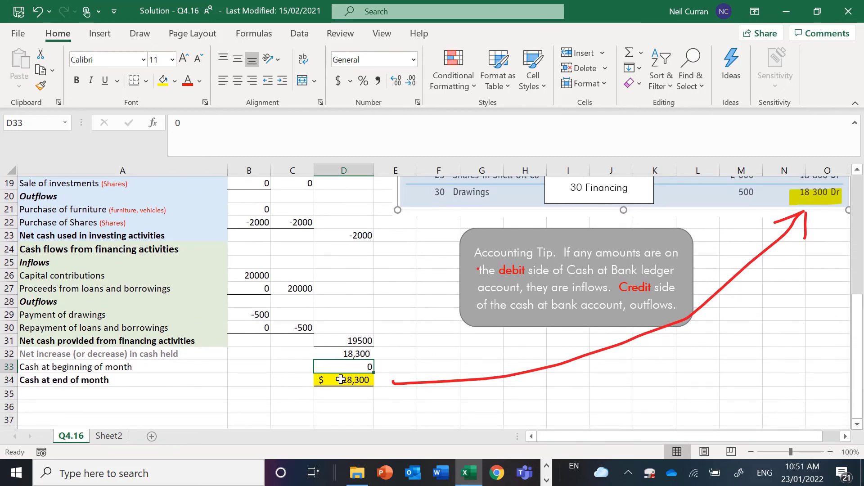
left_click(343, 380)
type("=")
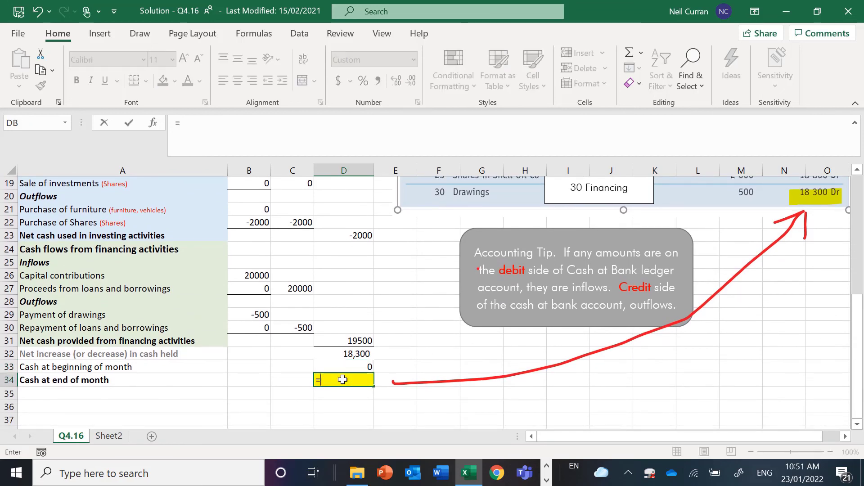
left_click(327, 352)
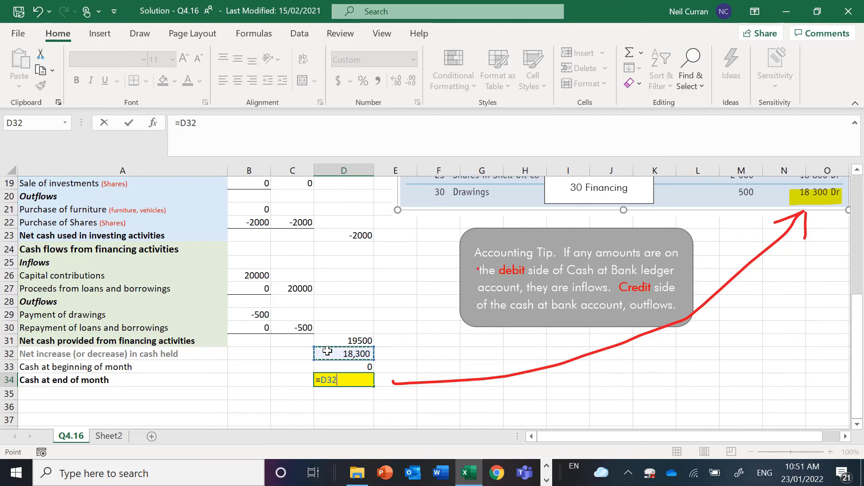
type("+")
left_click(330, 365)
key("Return")
left_click(342, 379)
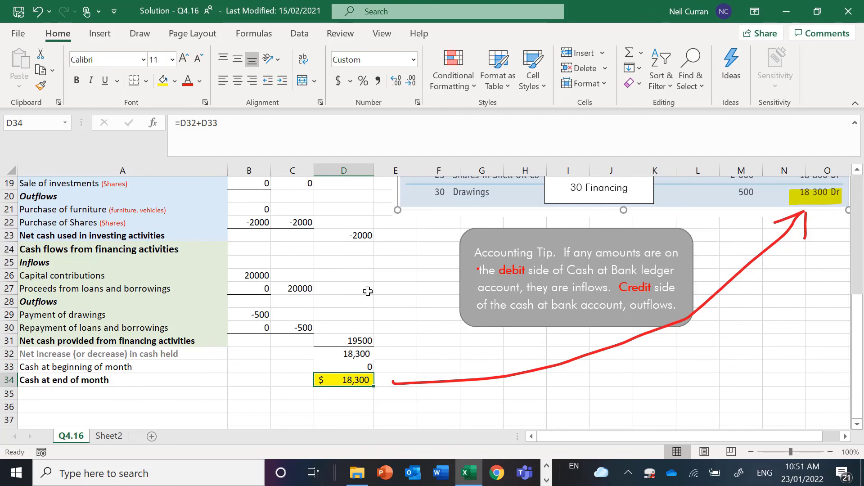
Select the statement body A5:D34 and review it against the Cash at Bank ledger
scroll(367, 291, "up", 5)
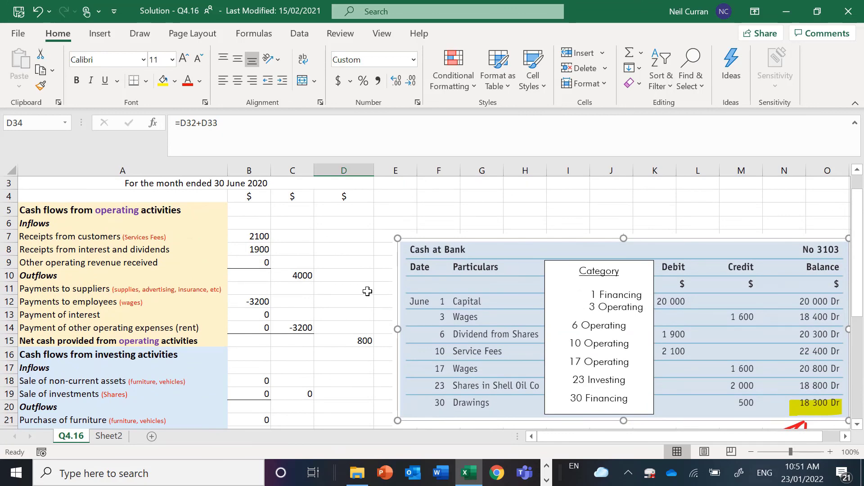
scroll(367, 292, "up", 1)
left_click_drag(53, 237, 320, 405)
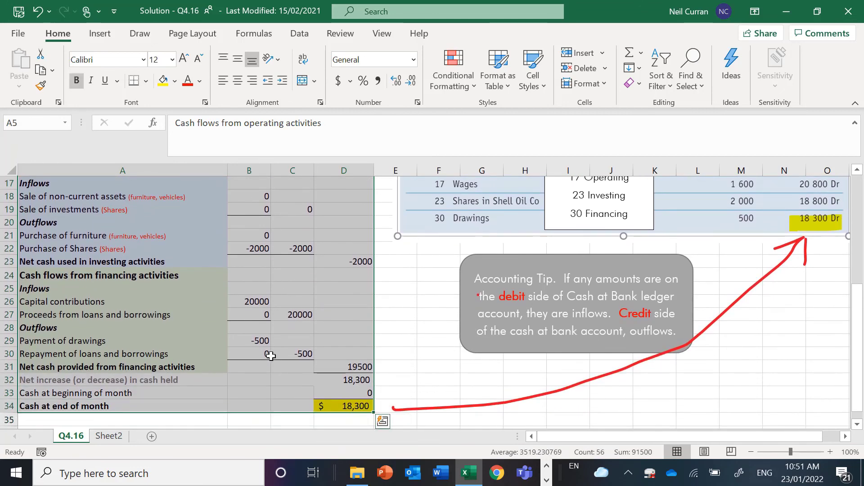
scroll(209, 306, "up", 3)
scroll(209, 306, "up", 2)
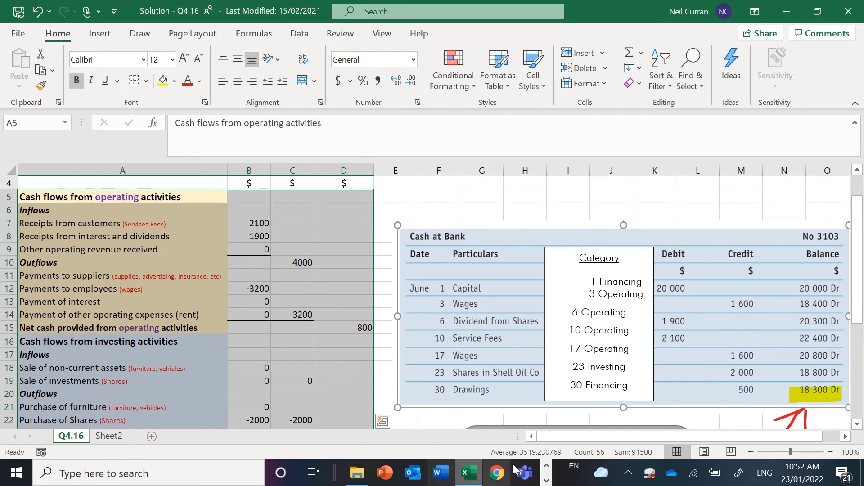
left_click(542, 478)
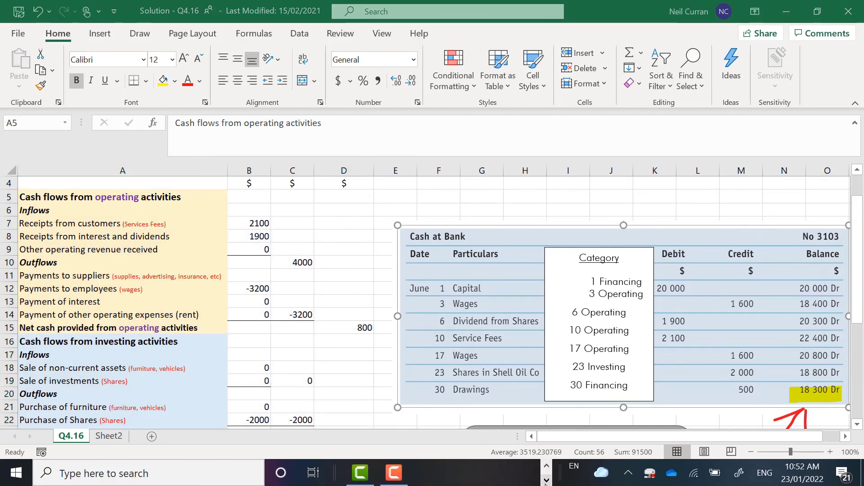